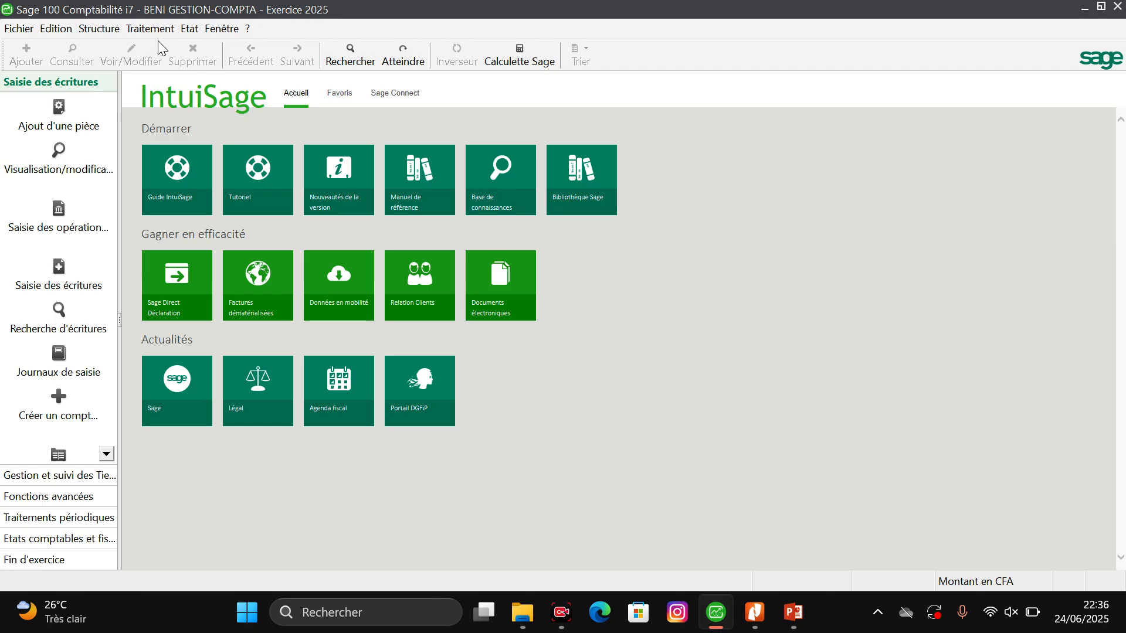
Create a new entry template (modèle de saisie) titled VENTE D'ORDINATEURS
click(99, 29)
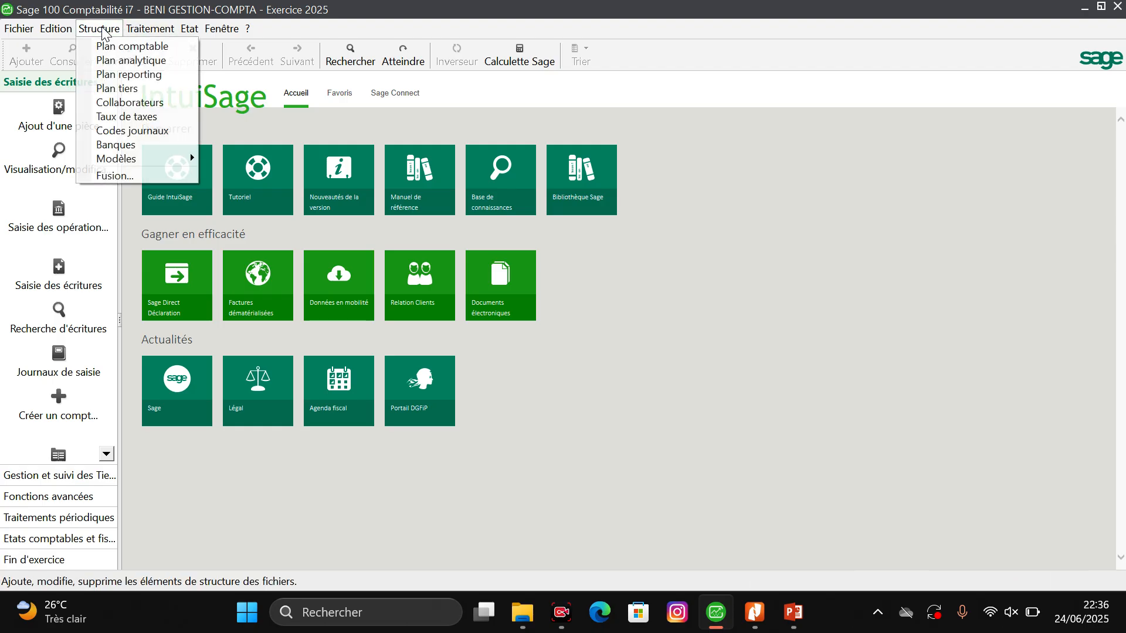
mouse_move(129, 160)
click(239, 155)
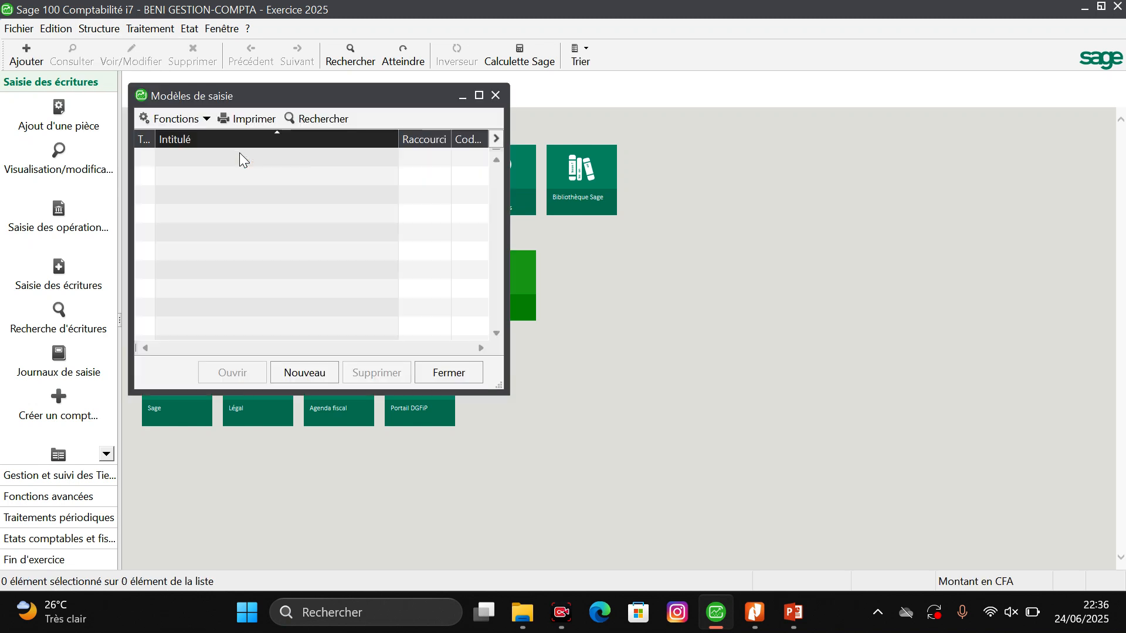
click(303, 371)
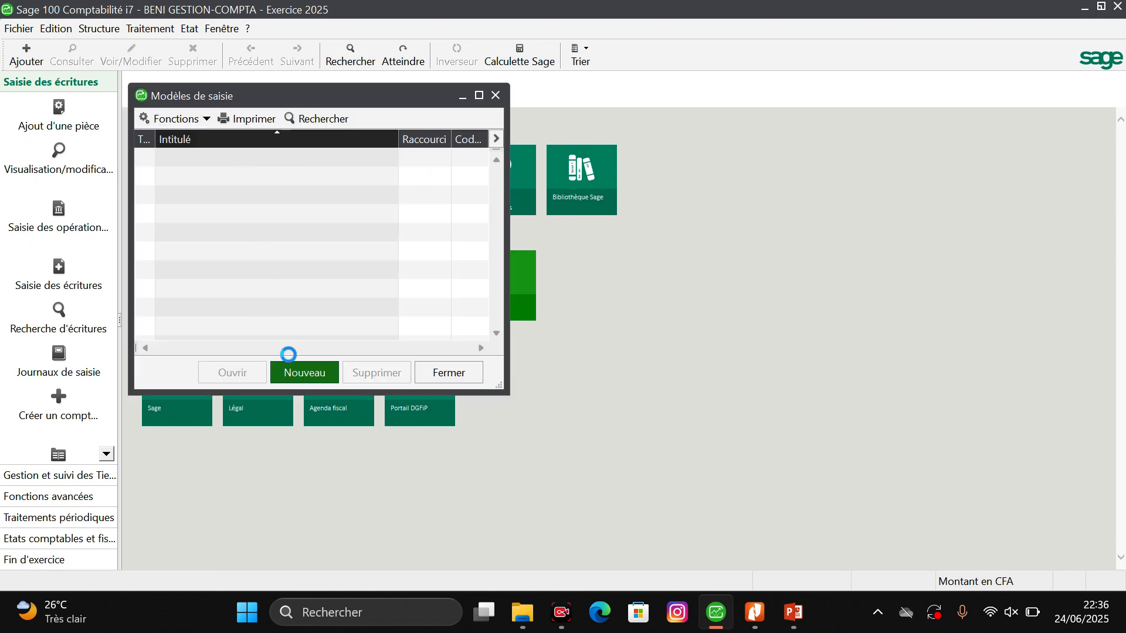
text(VENTE)
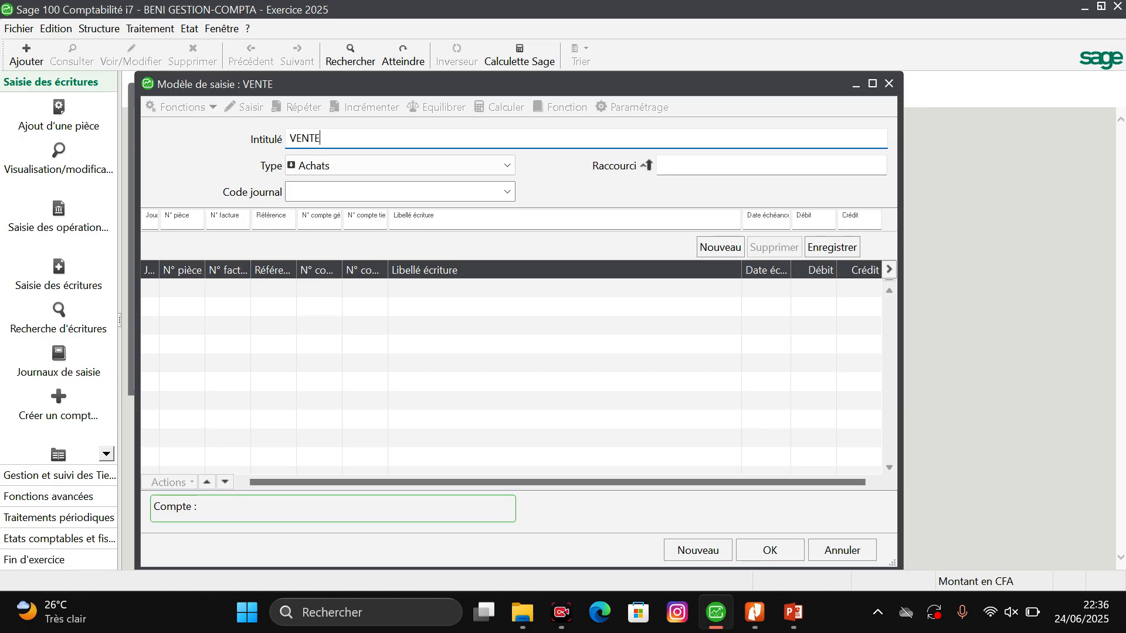
text( D'ORDINATEURS)
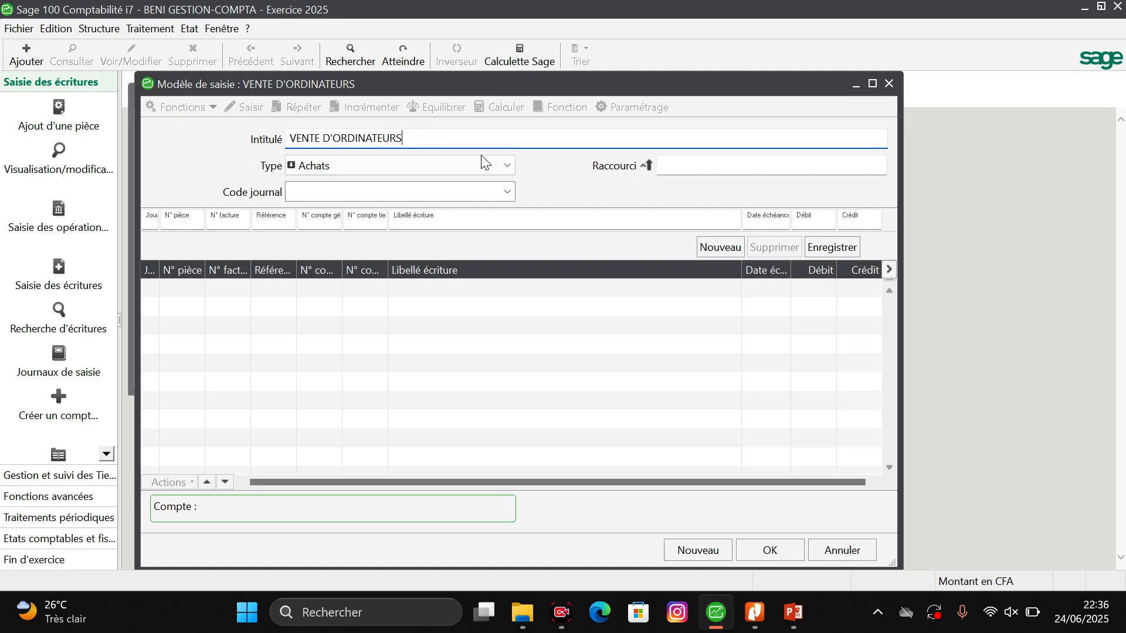
Set the template's type to Ventes and its journal code to VTE
click(505, 169)
click(465, 196)
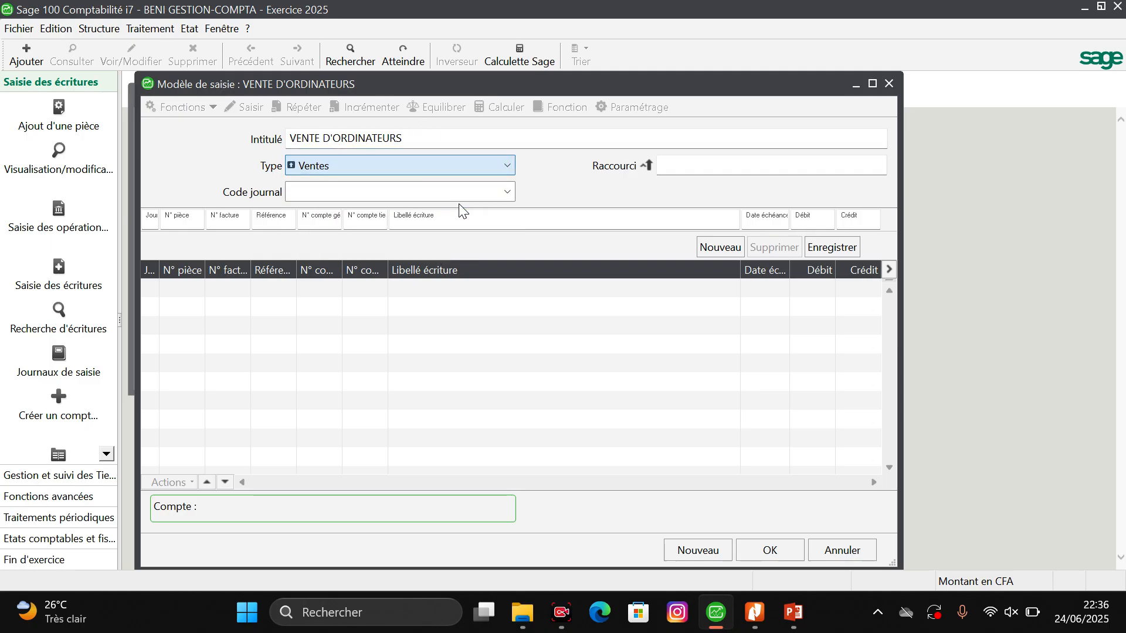
click(508, 192)
click(438, 194)
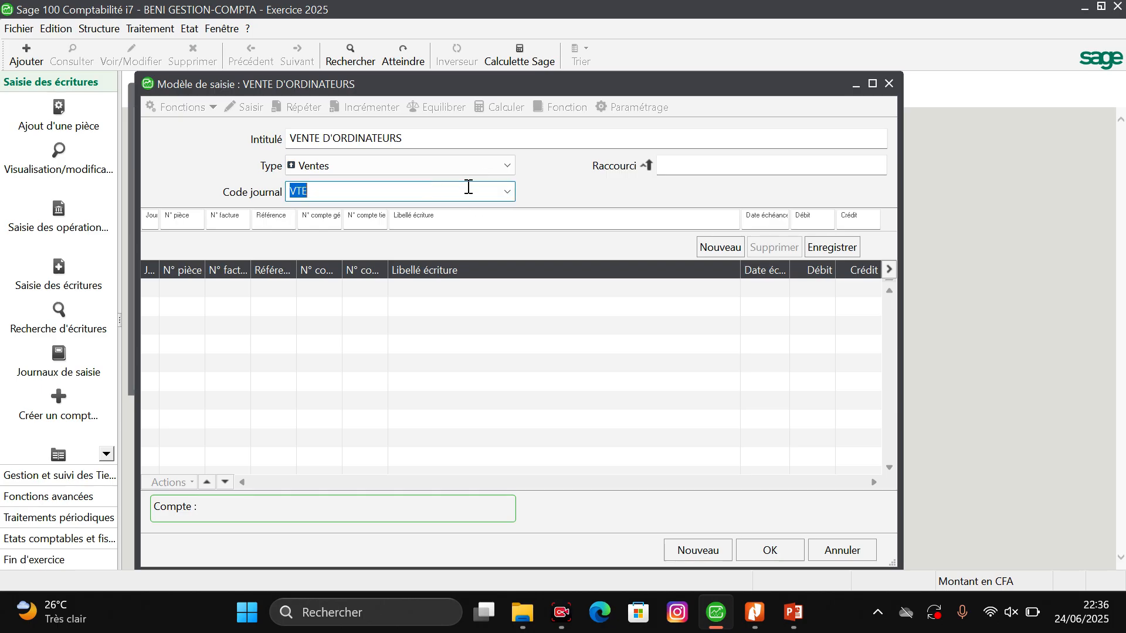
Maximize the template window and assign Saisir to the first line's day, document number, invoice number and reference fields
click(834, 249)
click(147, 210)
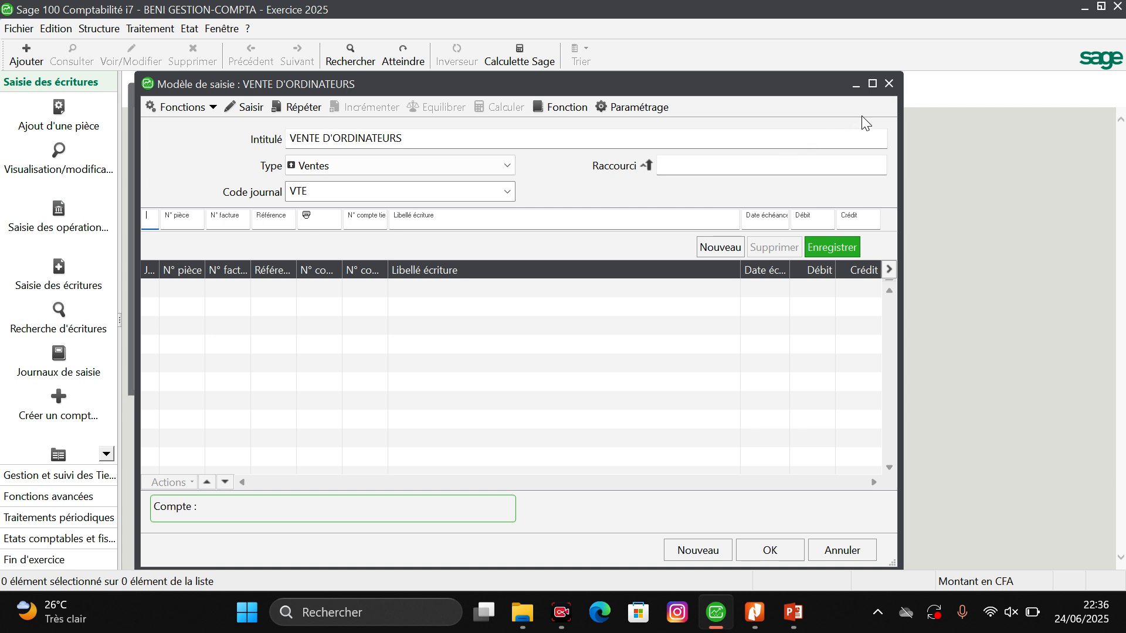
click(872, 84)
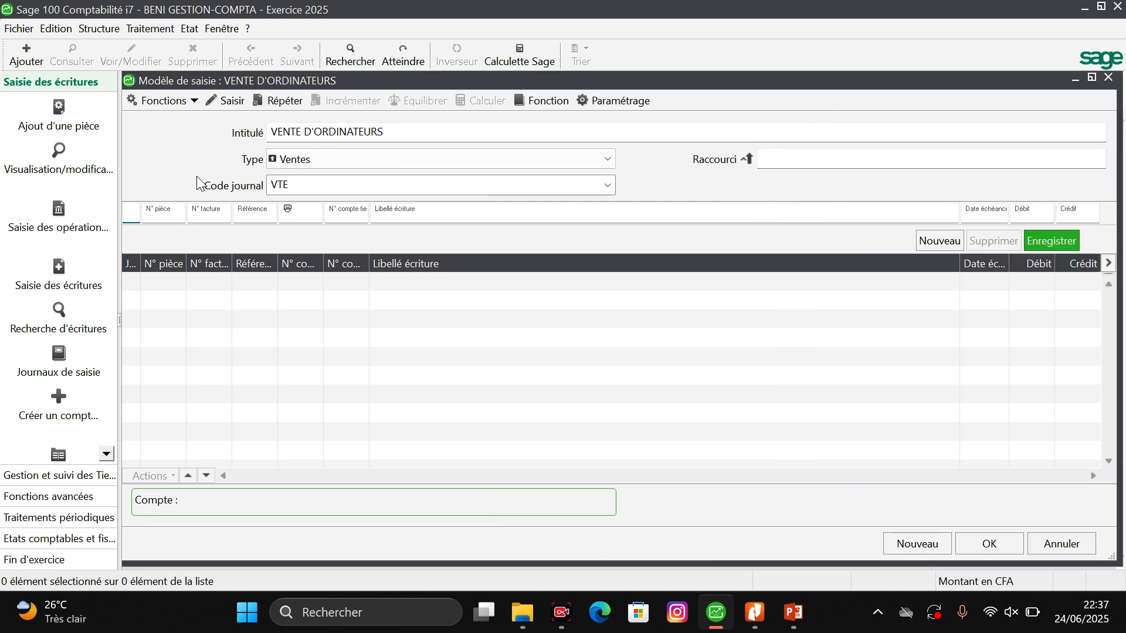
click(230, 100)
key(Tab)
click(230, 100)
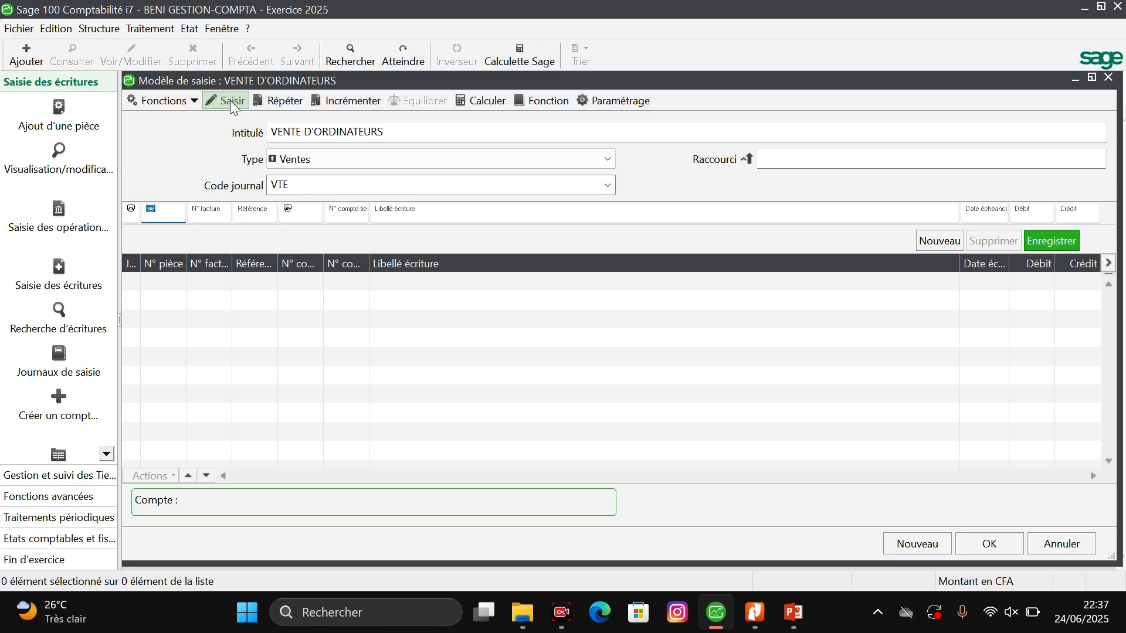
key(Tab)
click(230, 100)
key(Tab)
click(230, 100)
key(Tab)
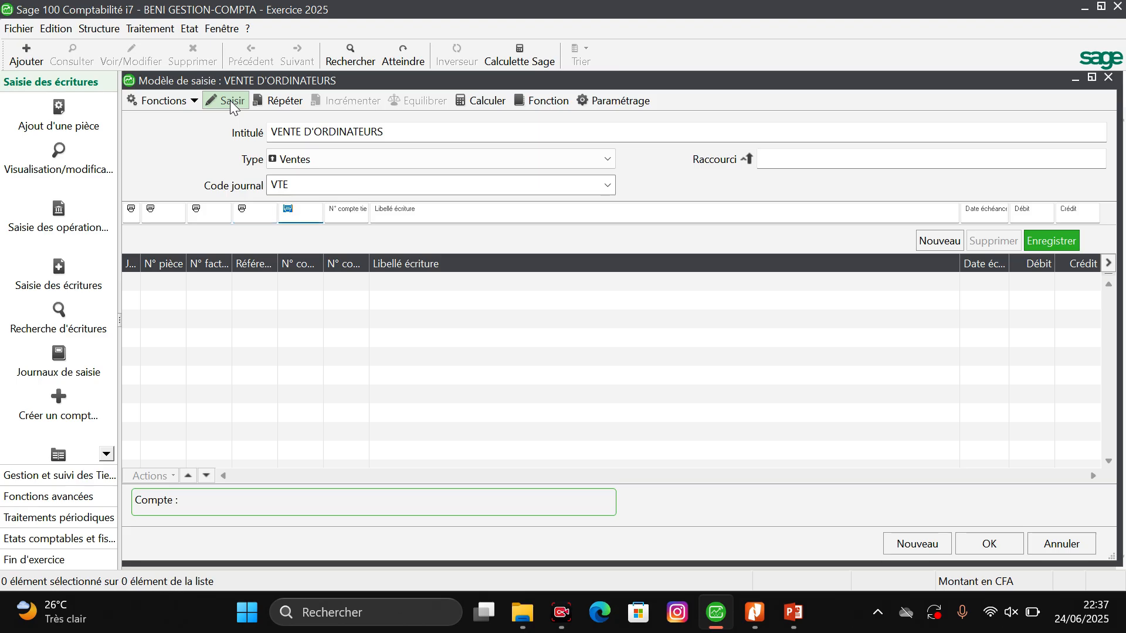
Set the first line's general account to 70110000, its third-party account to Saisir, and its label to FACT followed by Saisir
text(70110000)
key(Tab)
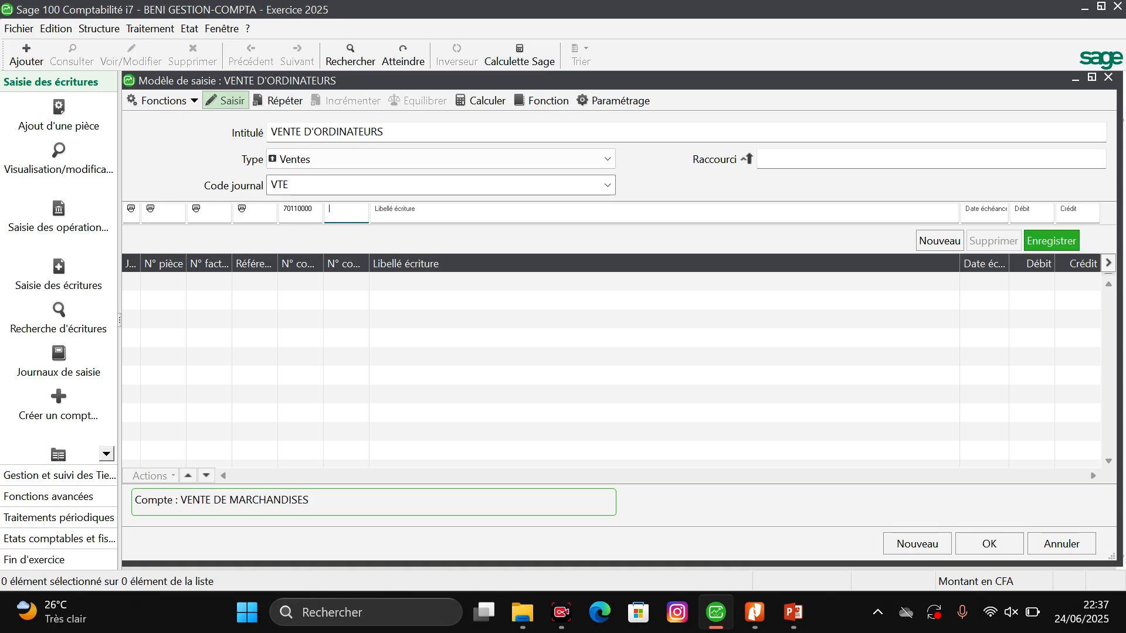
click(226, 101)
key(Tab)
text(FACT)
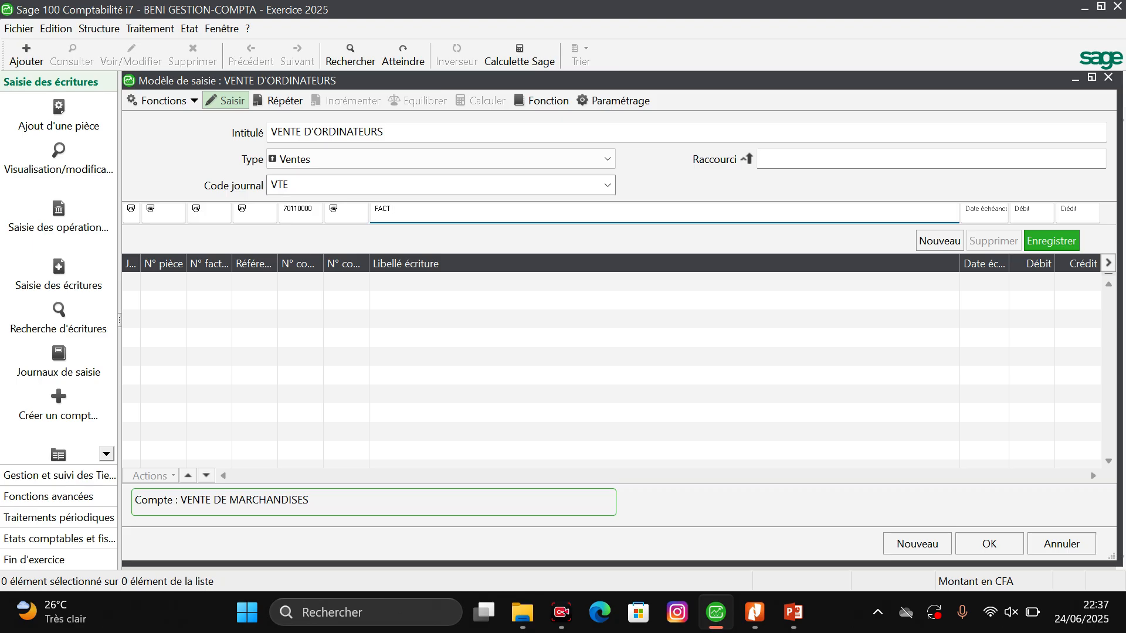
click(222, 101)
key(Tab)
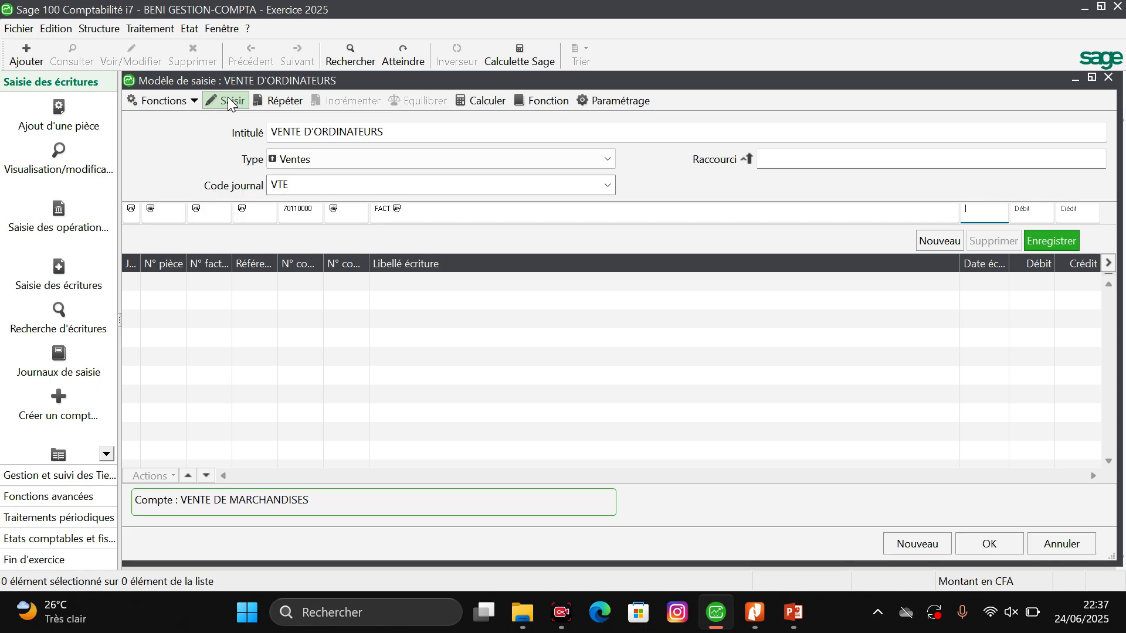
Assign Saisir to the first line's due date and credit amount, and record the line
click(228, 97)
key(Tab)
key(Tab)
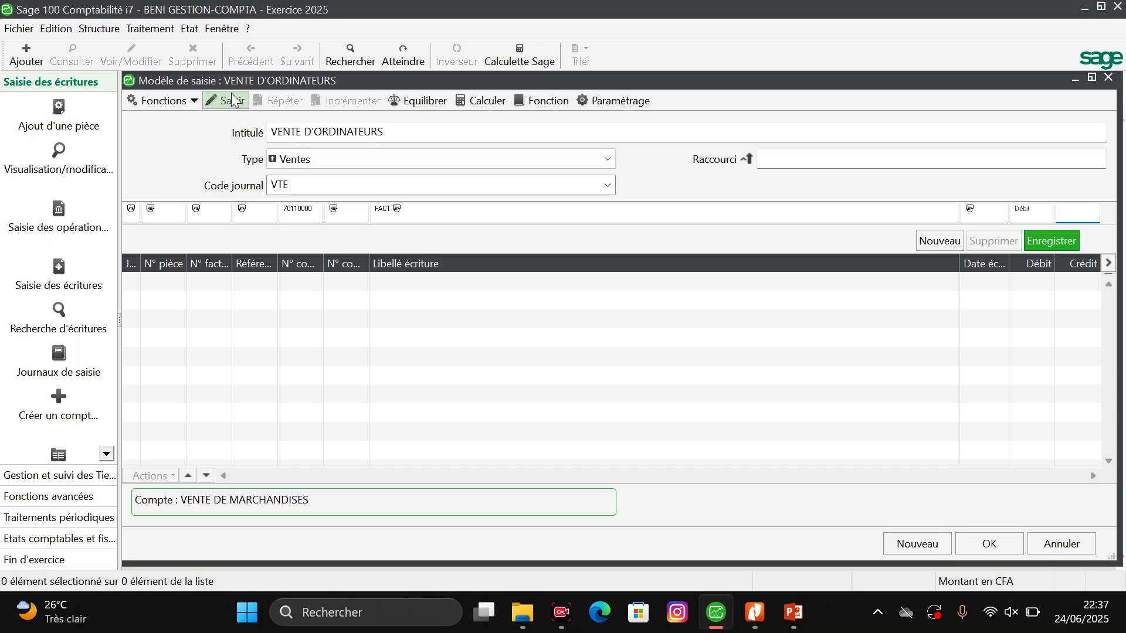
click(232, 100)
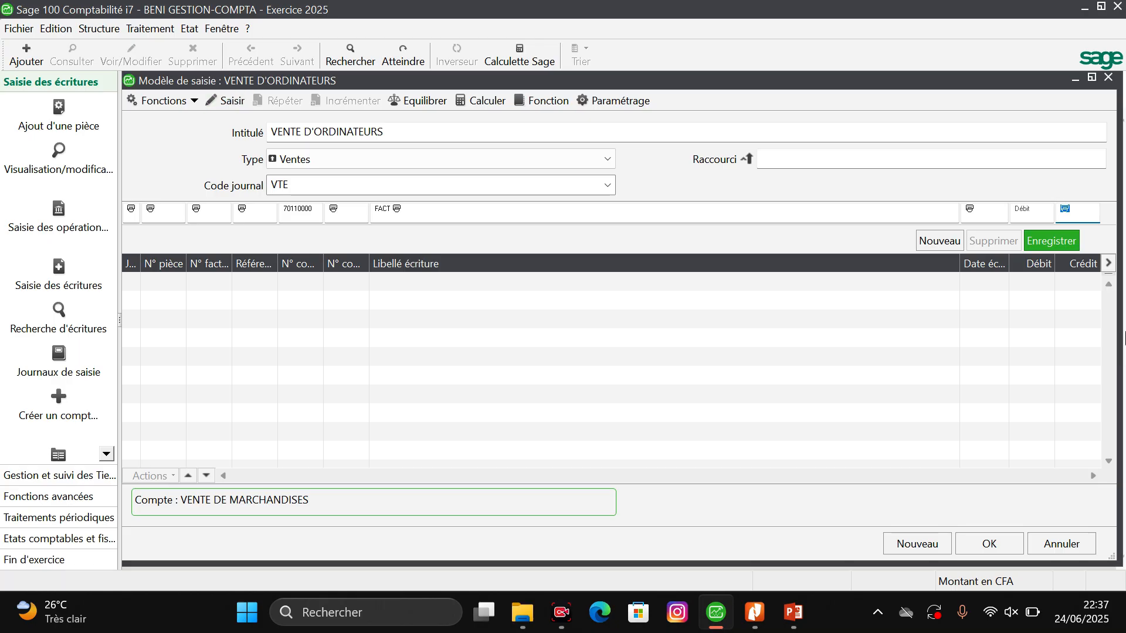
click(1047, 241)
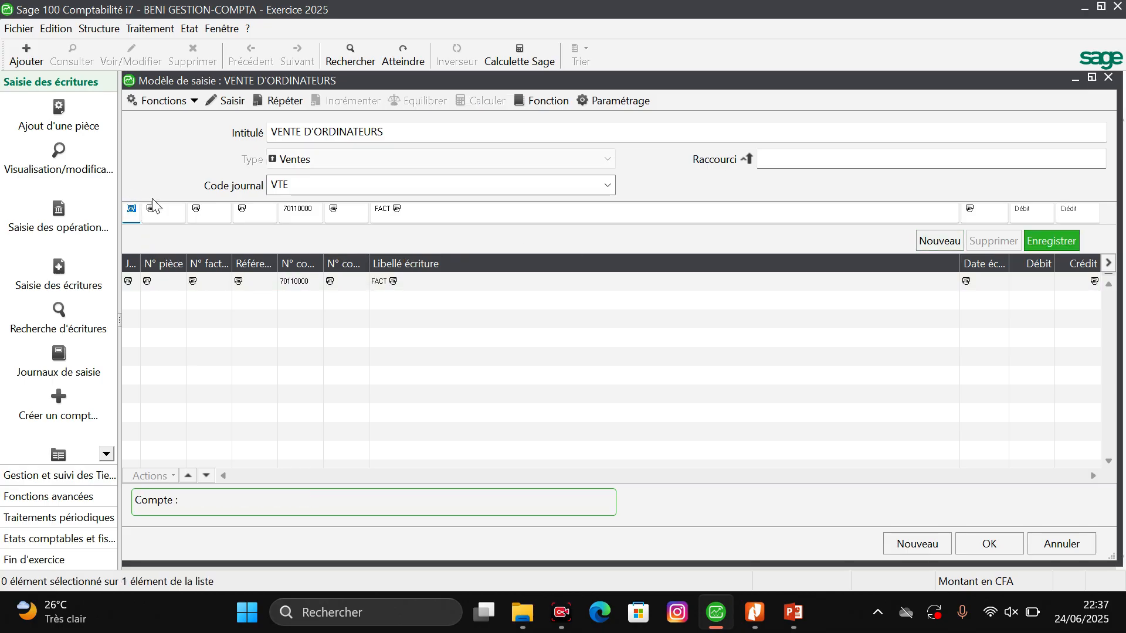
Assign Répéter to the second line's day, document number, invoice number and reference fields
click(282, 101)
click(280, 96)
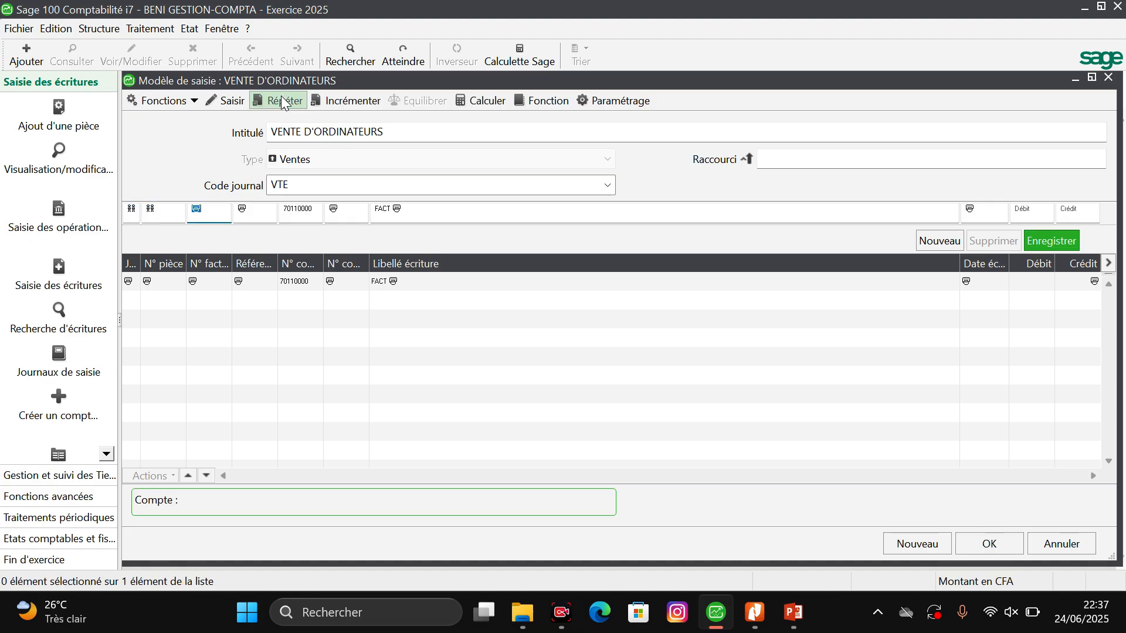
click(280, 96)
click(281, 96)
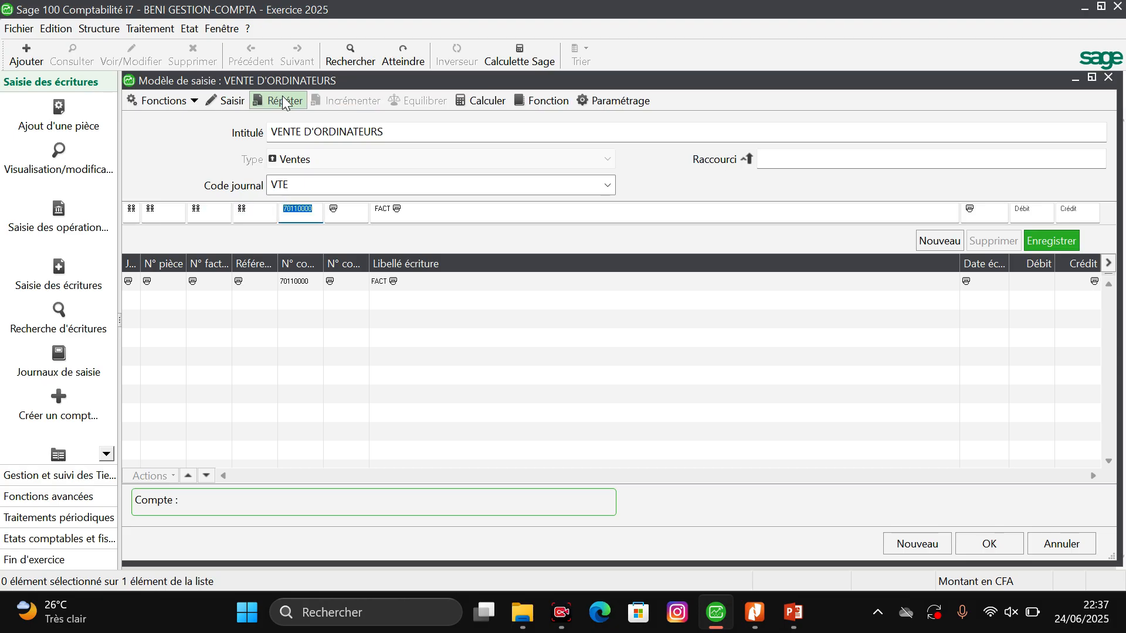
Set the second line's general account to 44310000 (TVA FACTUREE SUR VENTE) and prefix its label with TVA/
text(44)
key(Tab)
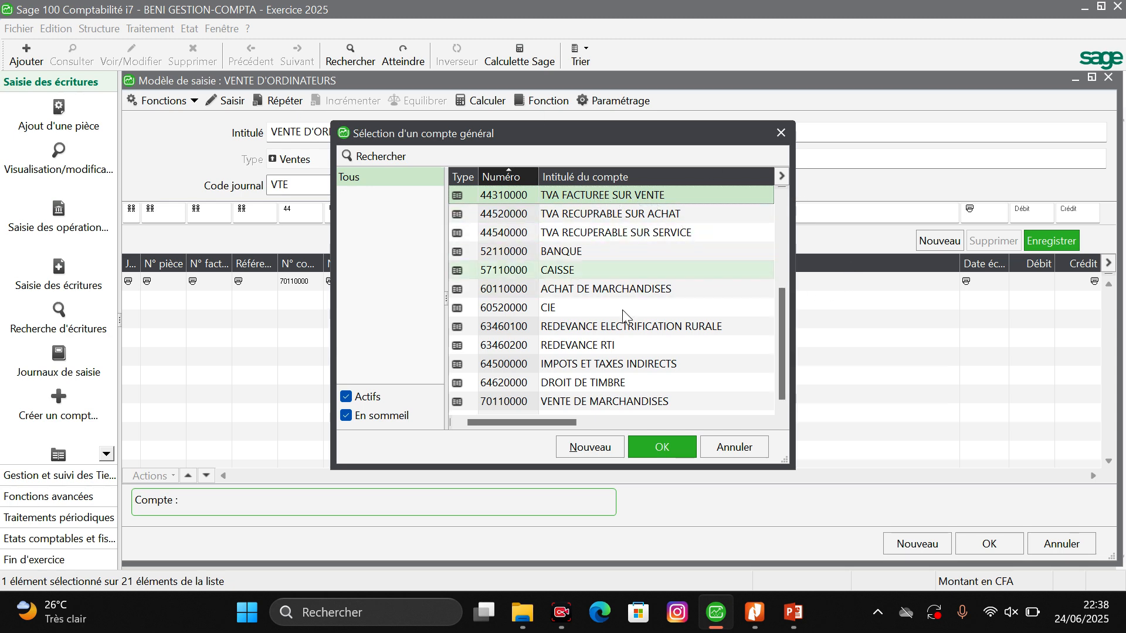
click(661, 447)
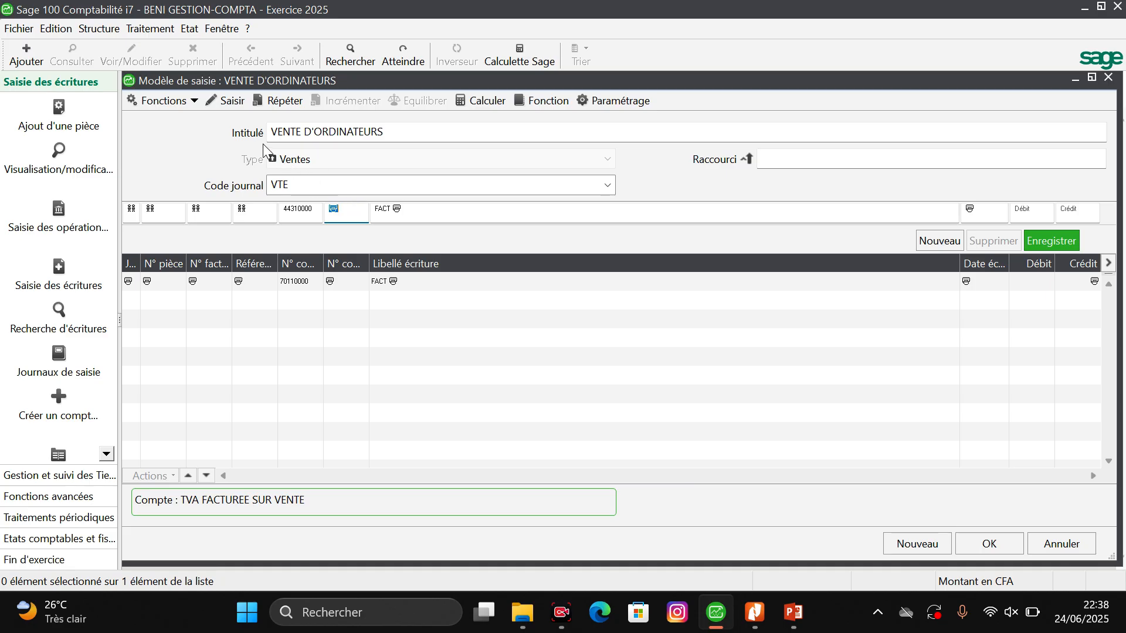
key(Tab)
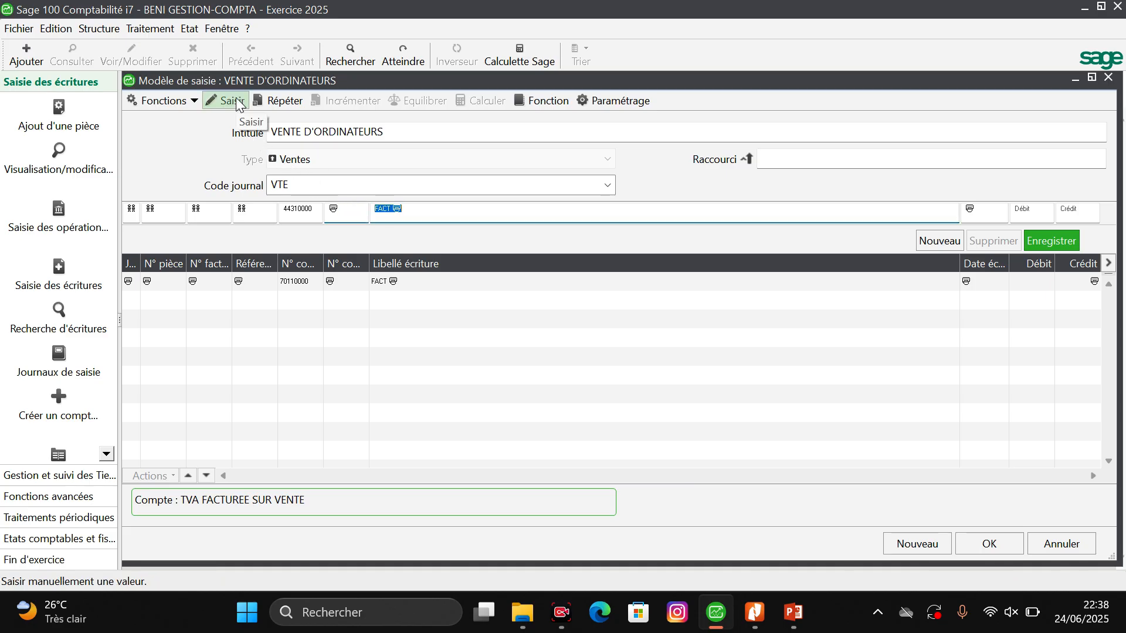
click(369, 203)
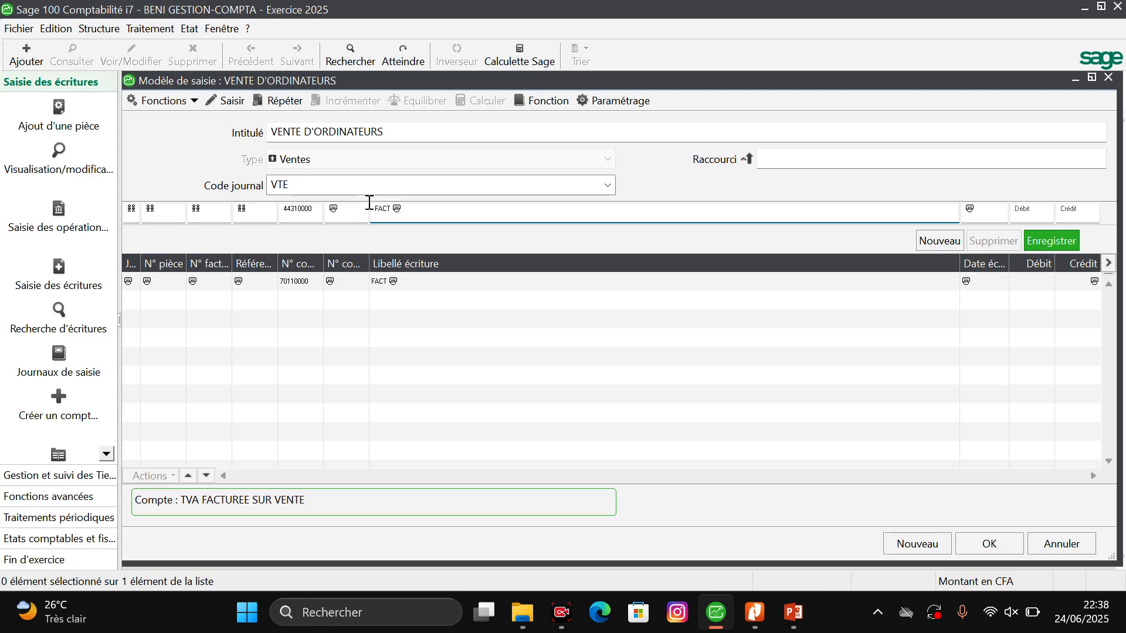
text(TVA/)
key(Tab)
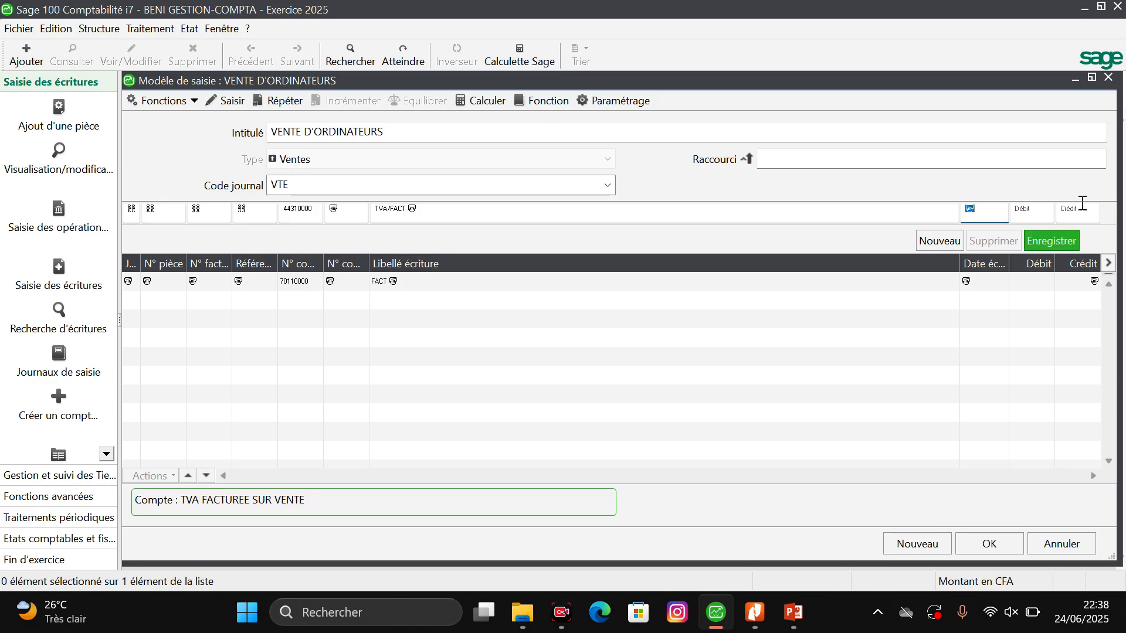
Assign Saisir to the second line's credit amount and record the VAT line
key(Tab)
key(Tab)
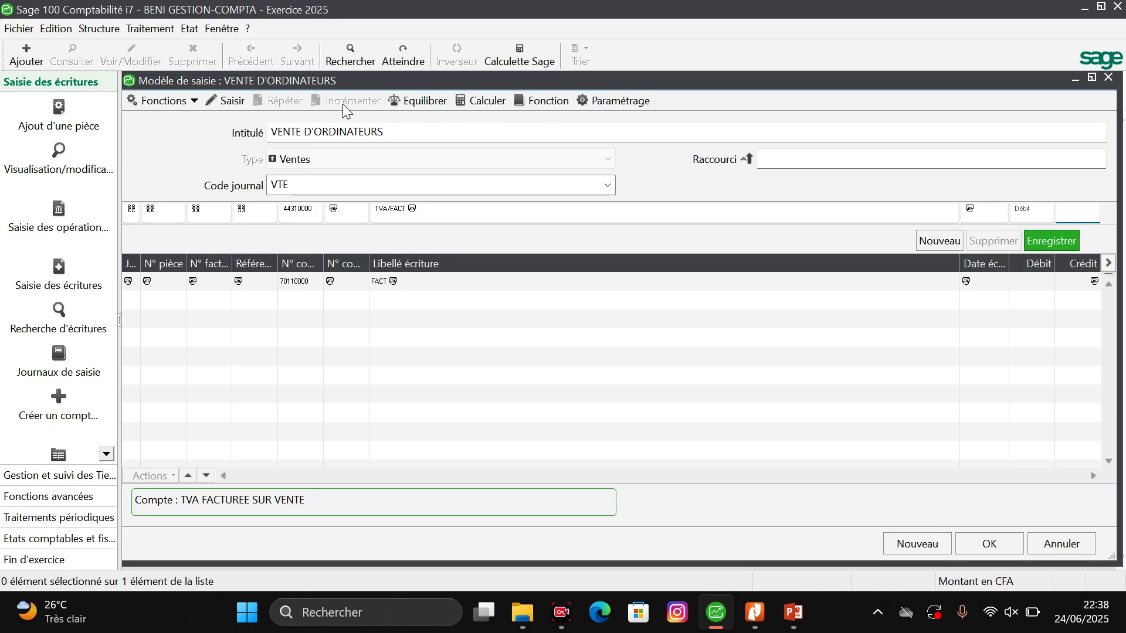
click(226, 101)
click(1032, 248)
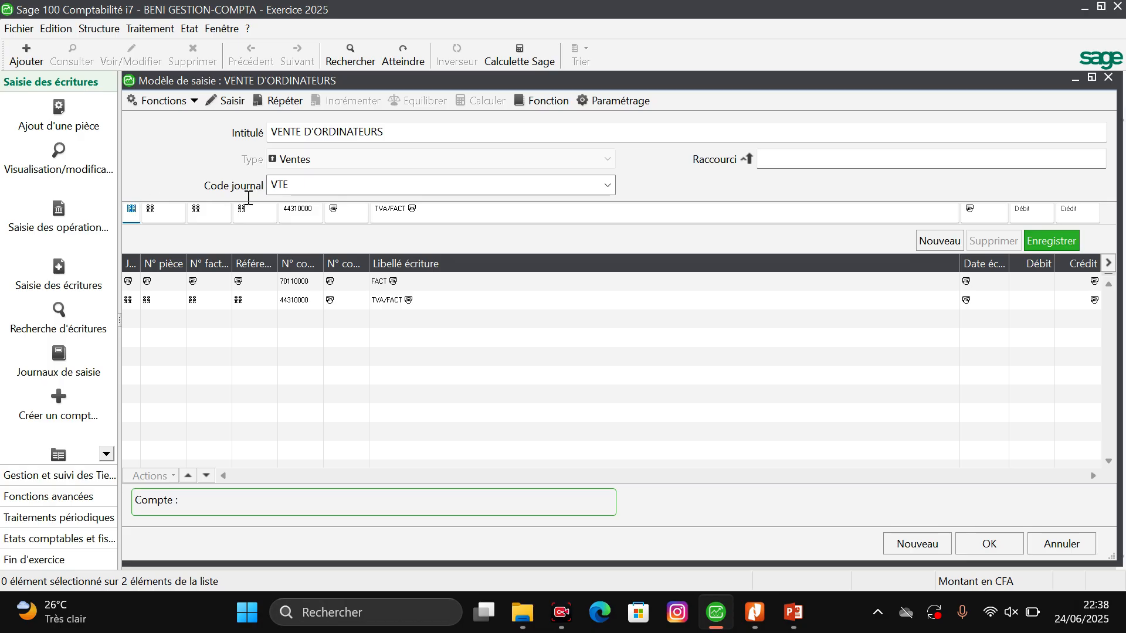
Set the third line's general account to 41100000 (CLIENTS) with Saisir for the third-party account
key(Tab)
key(Tab)
key(Tab)
key(Tab)
text(411)
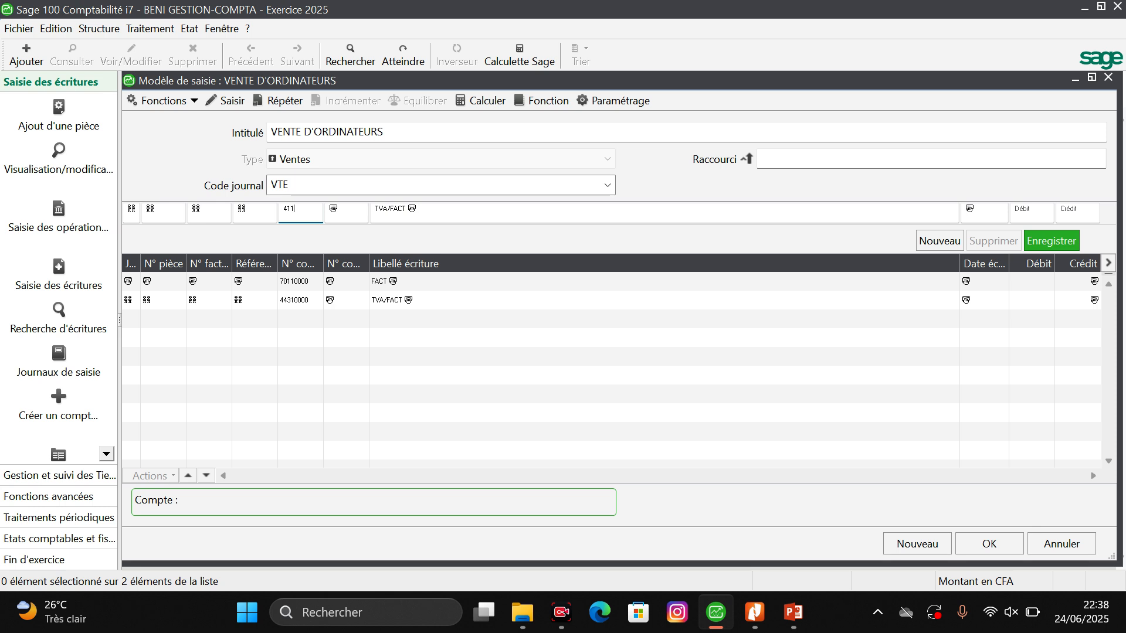
key(Tab)
click(235, 102)
key(Tab)
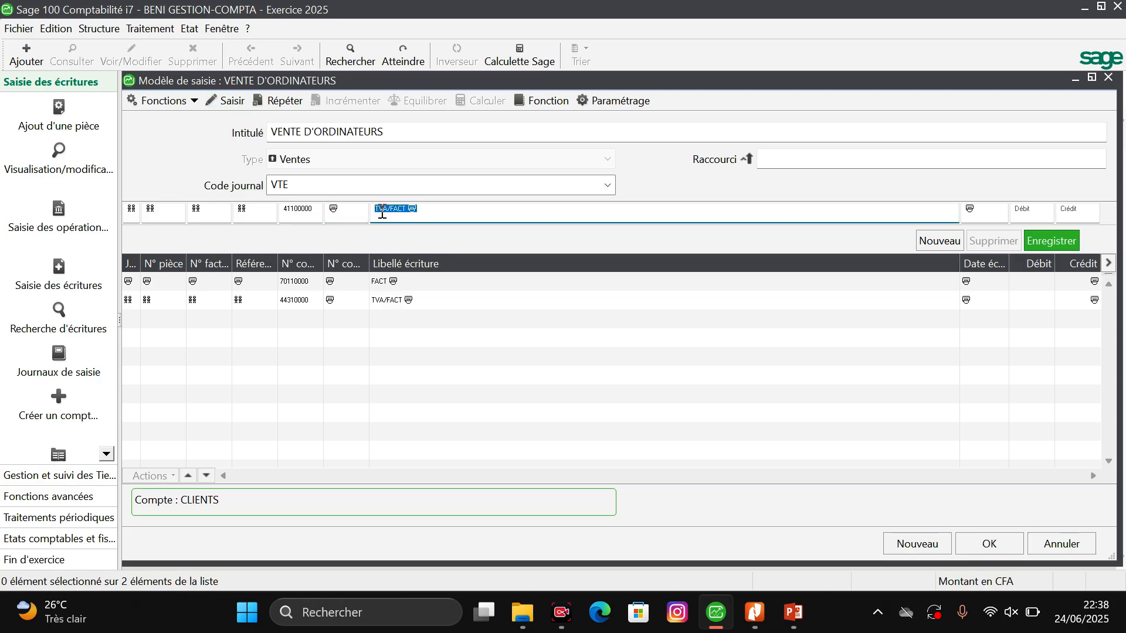
Remove the TVA/ prefix from the third line's label, keeping FACT followed by Saisir
drag(390, 204, 347, 207)
key(BackSpace)
key(BackSpace)
key(BackSpace)
key(BackSpace)
key(Tab)
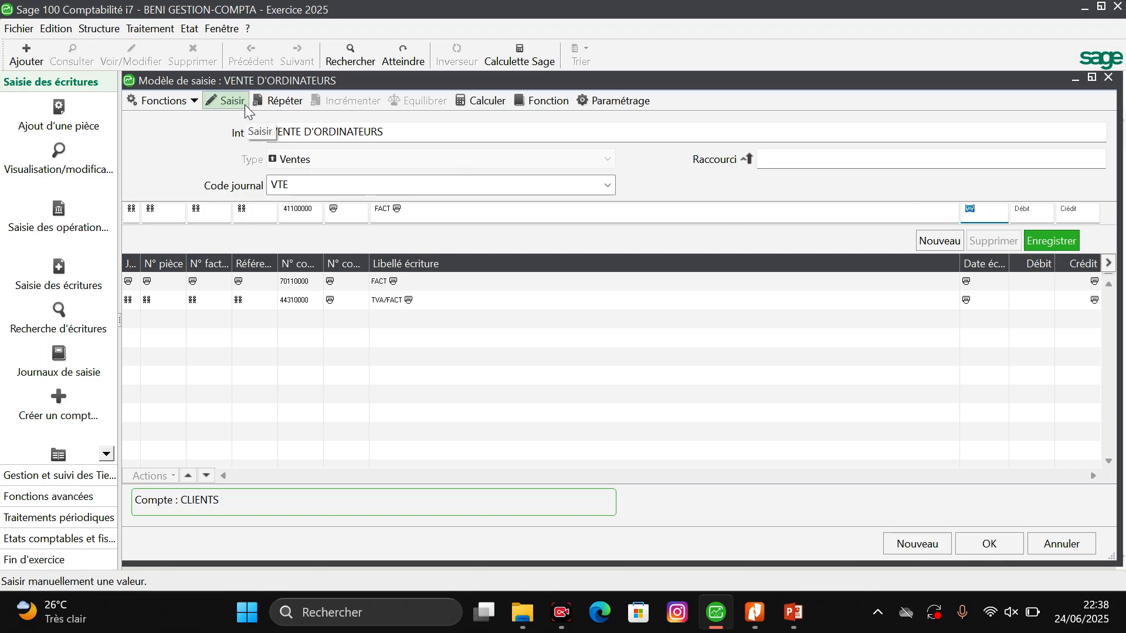
Assign Equilibrer to the third line's debit amount, record the line and validate the template
click(1013, 204)
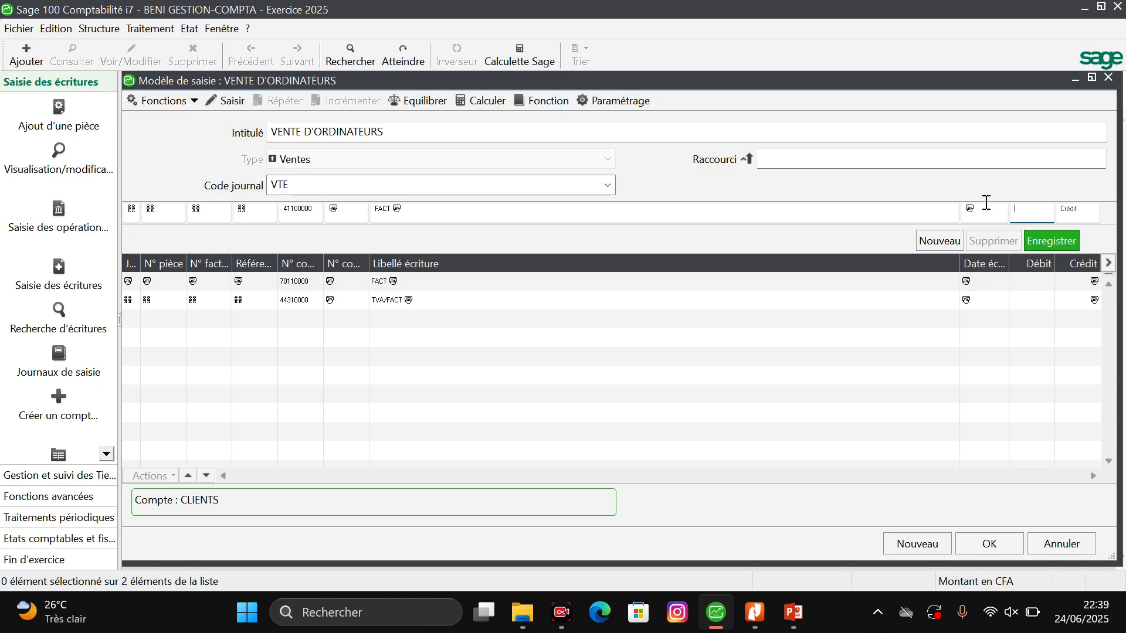
click(419, 100)
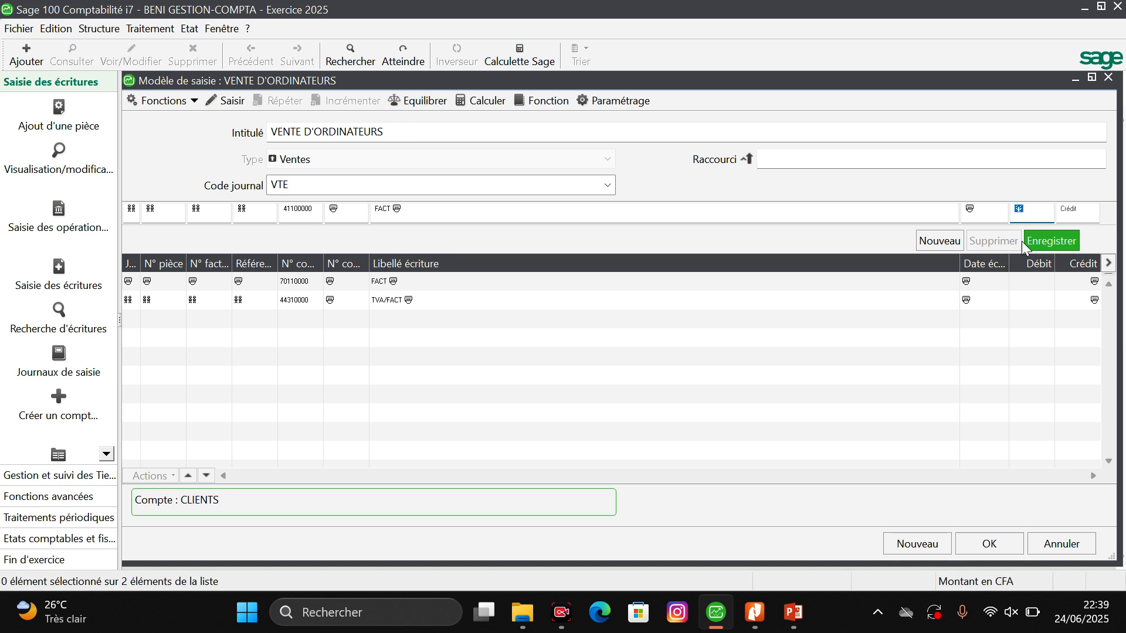
click(1041, 243)
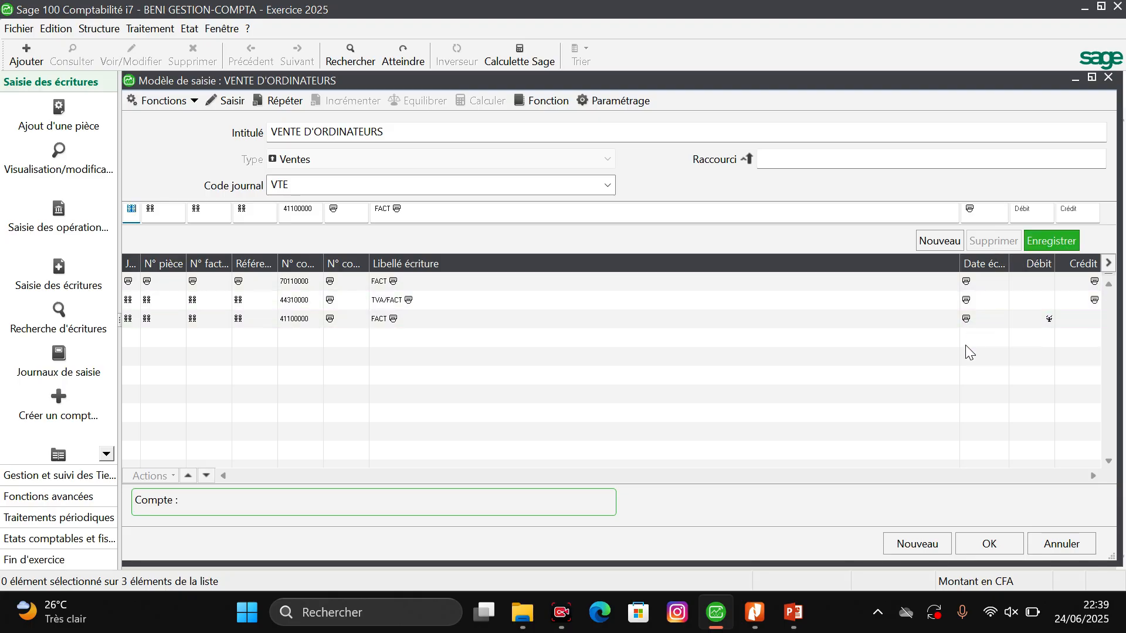
click(990, 542)
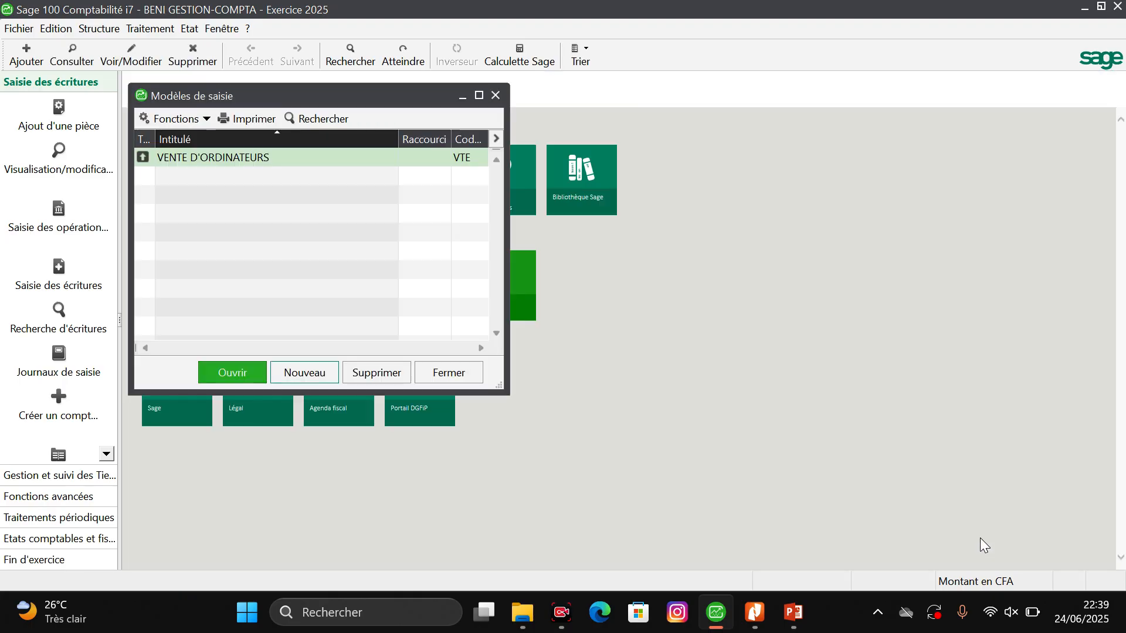
Create a new entry template titled ACHAT DE MARCHANDISES, of type Achats, with journal code ACH
click(295, 374)
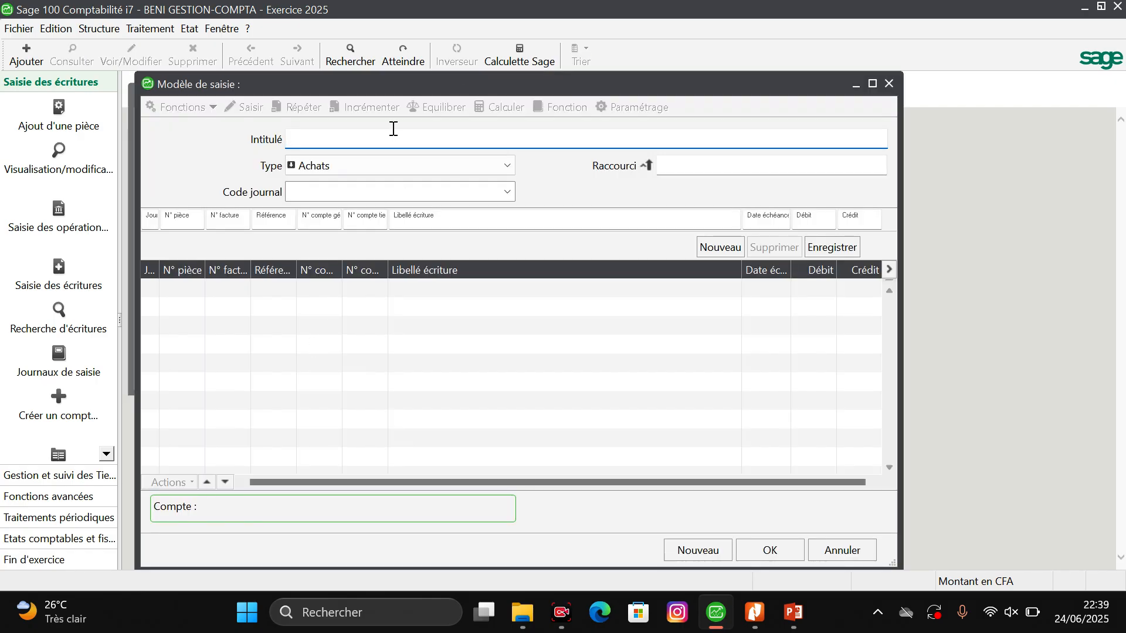
text(ACAHT)
key(BackSpace)
key(BackSpace)
key(BackSpace)
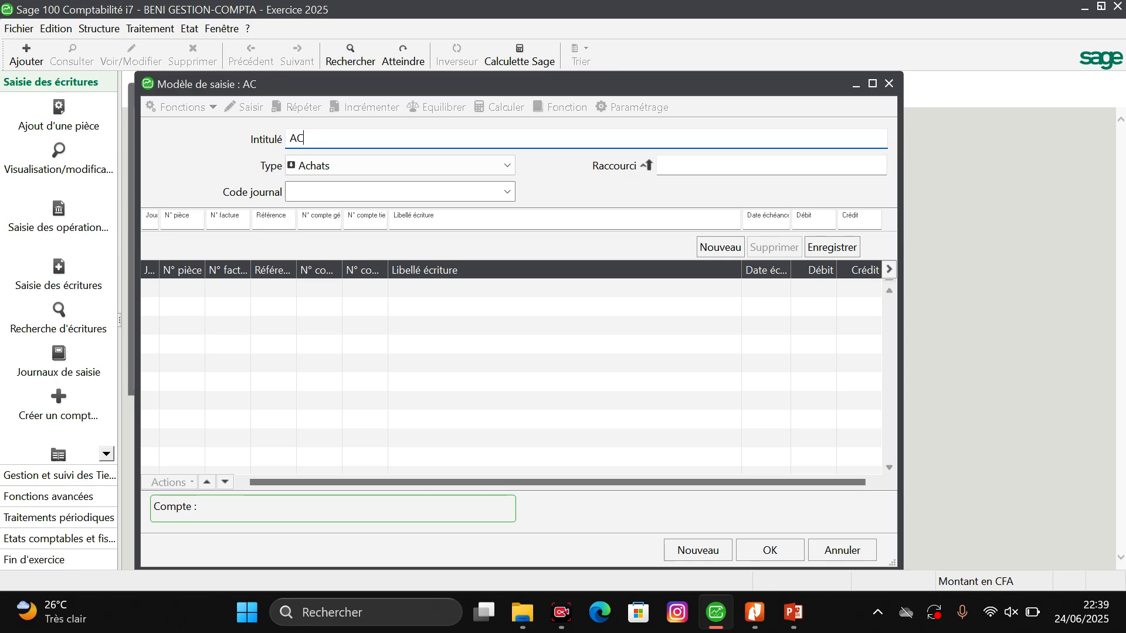
text(HAT DE MA)
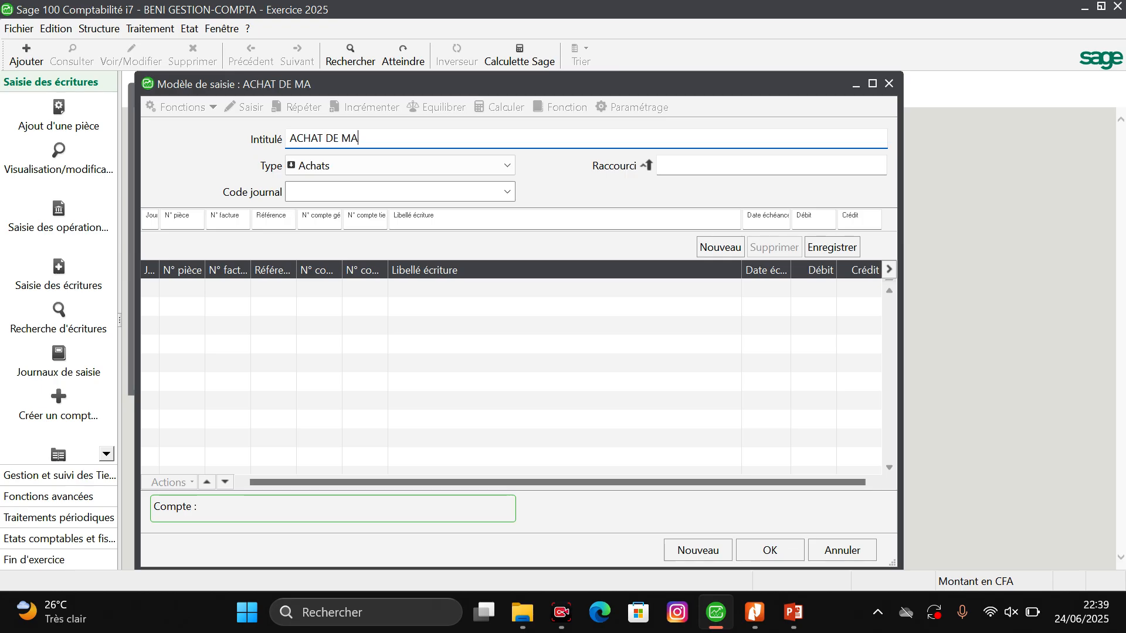
text(RCHANDISES)
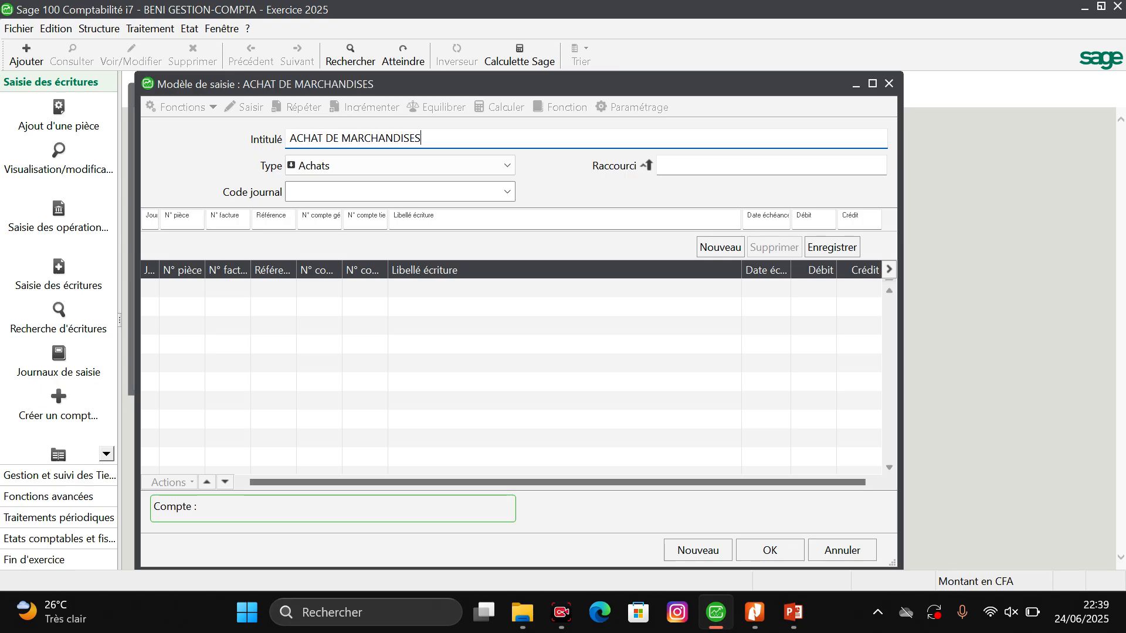
click(508, 192)
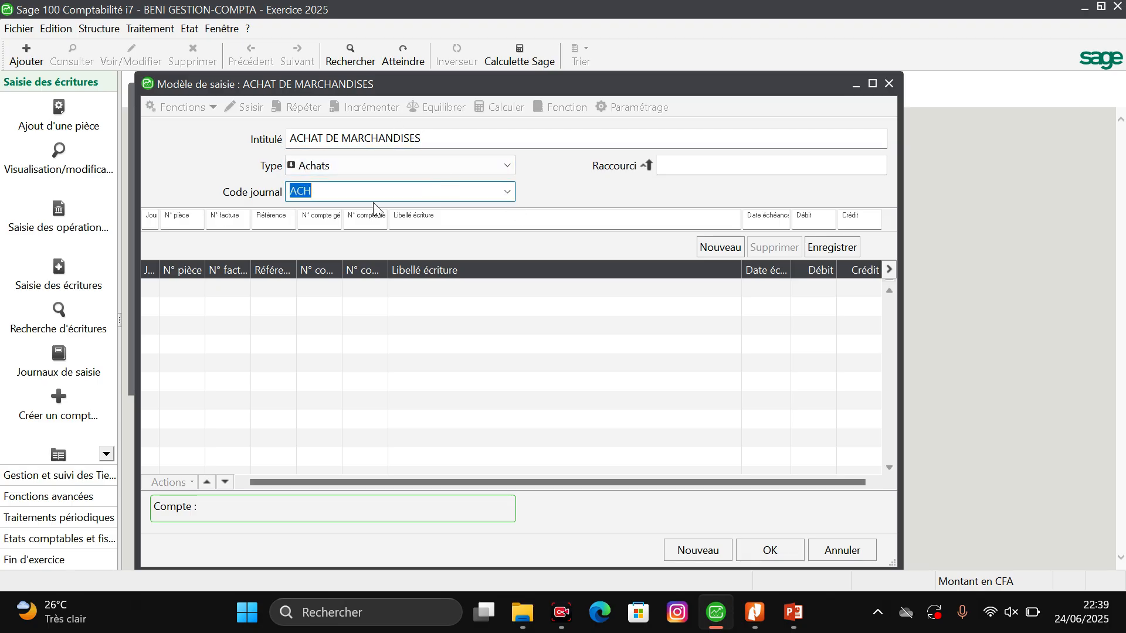
Assign Saisir to the first line's day, document number, invoice number and reference, and set its general account to 60110000
click(143, 210)
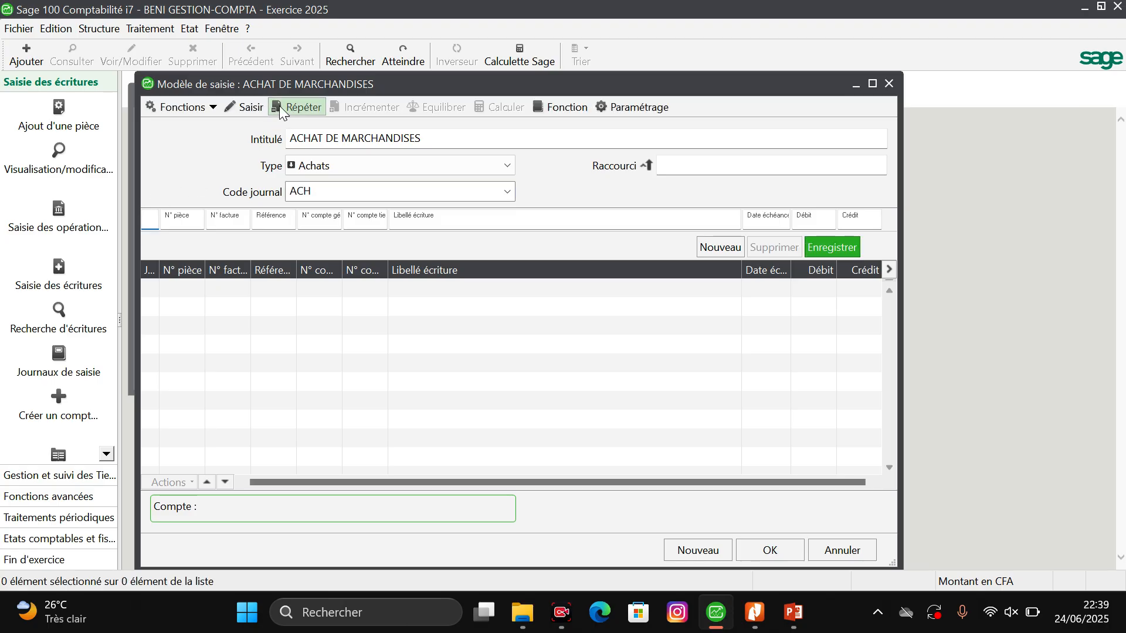
click(251, 108)
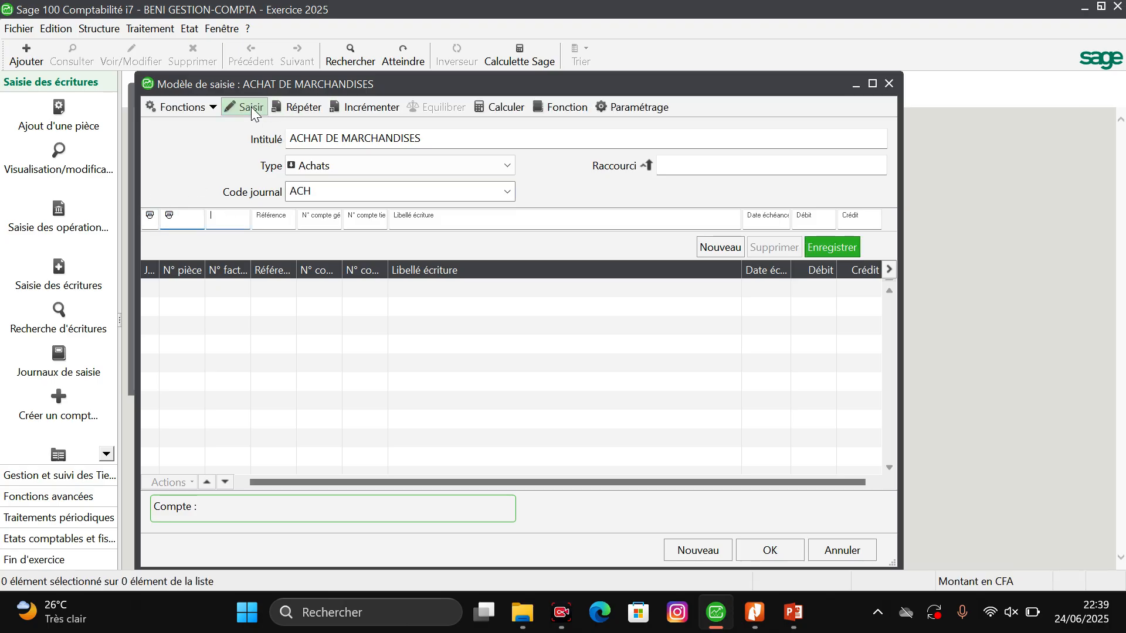
key(Tab)
key(Tab)
text(6011)
key(Tab)
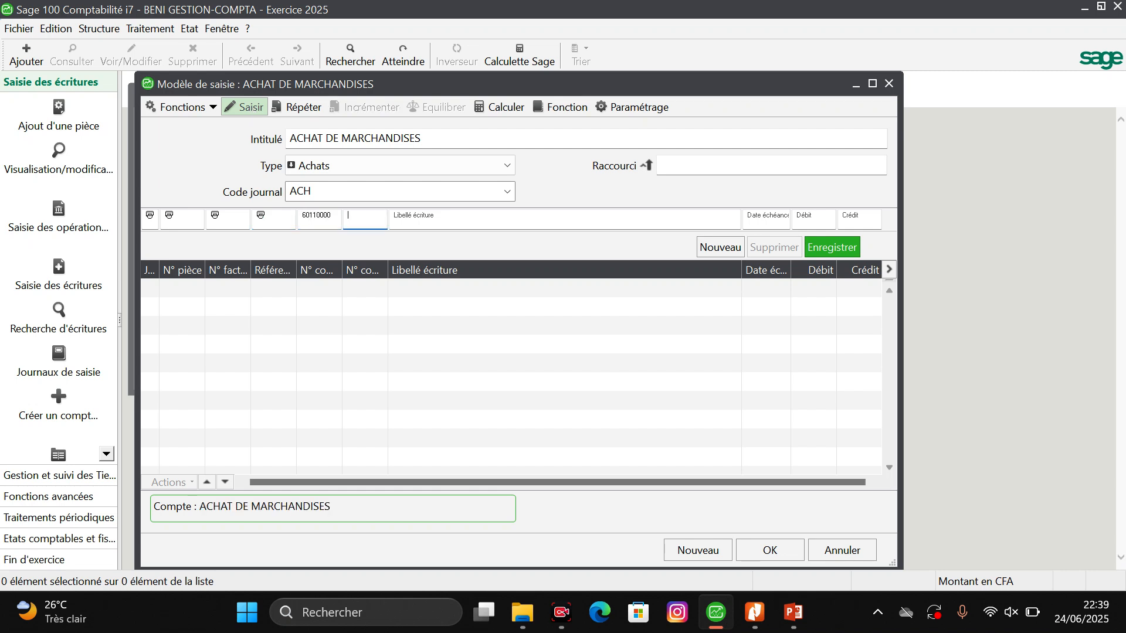
Assign Saisir to the first line's third-party account and set the label to FACT followed by Saisir
key(Tab)
text(FACT)
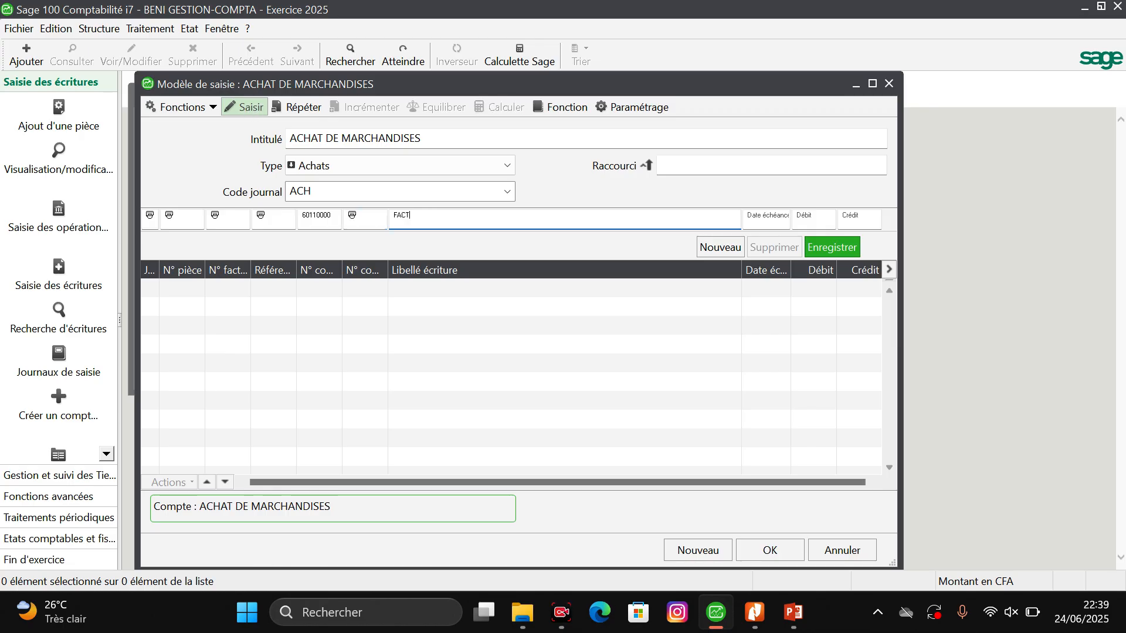
click(249, 106)
key(Tab)
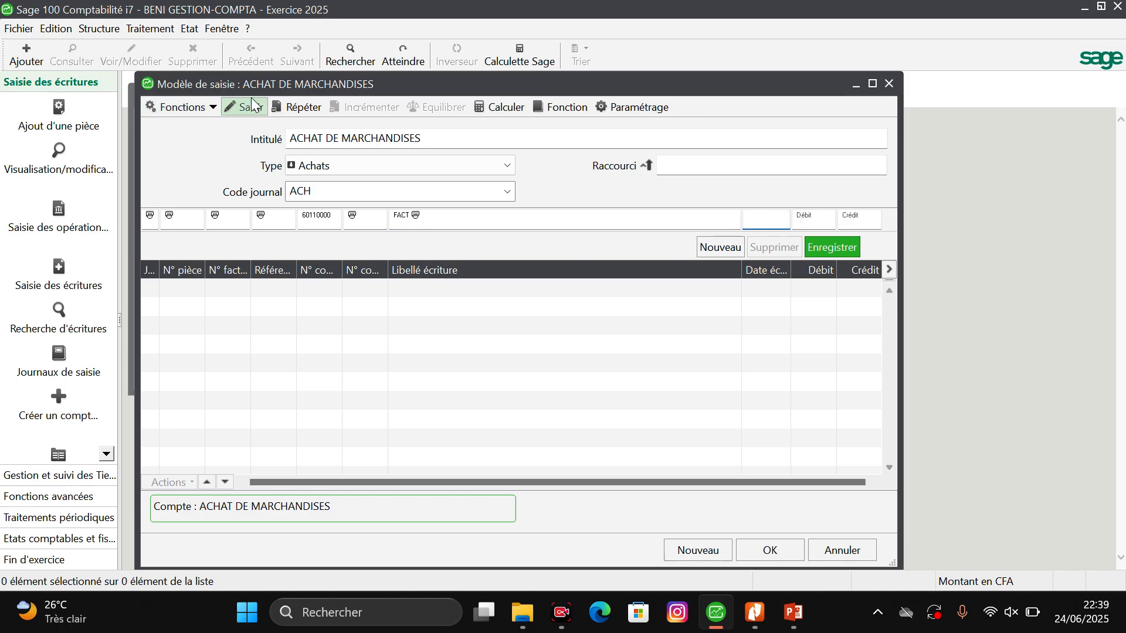
Assign Saisir to the first line's due date and debit amount, and record the purchase line
click(252, 103)
key(Tab)
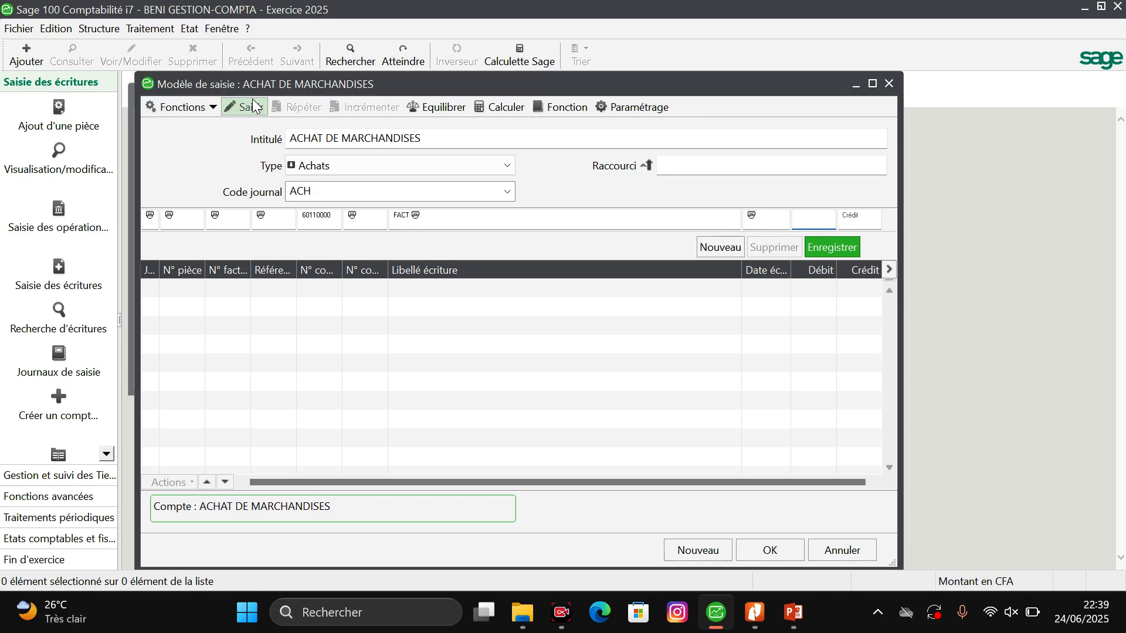
click(253, 107)
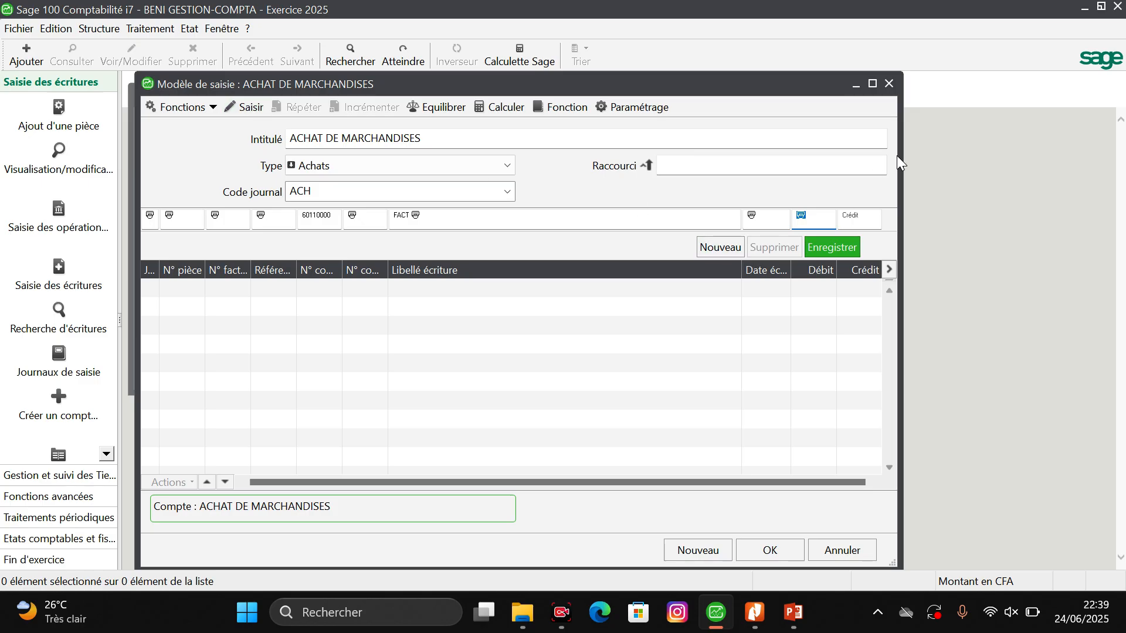
click(836, 239)
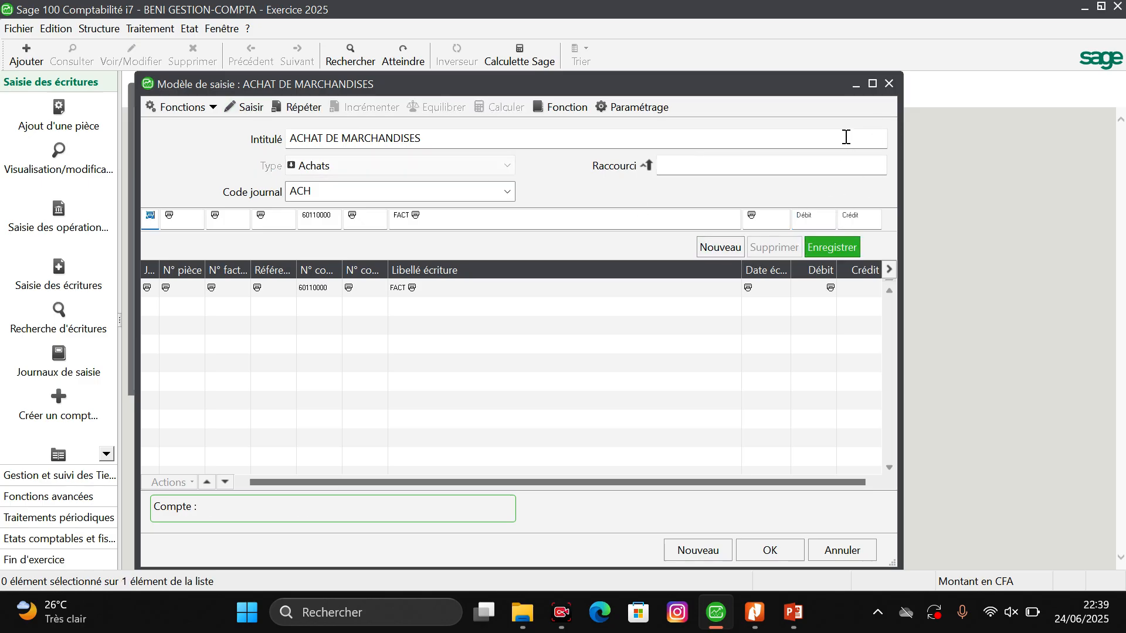
Assign Répéter to the second line's day, document number, invoice number and reference, with general account 44520000 (TVA RECUPRABLE SUR ACHAT)
click(874, 84)
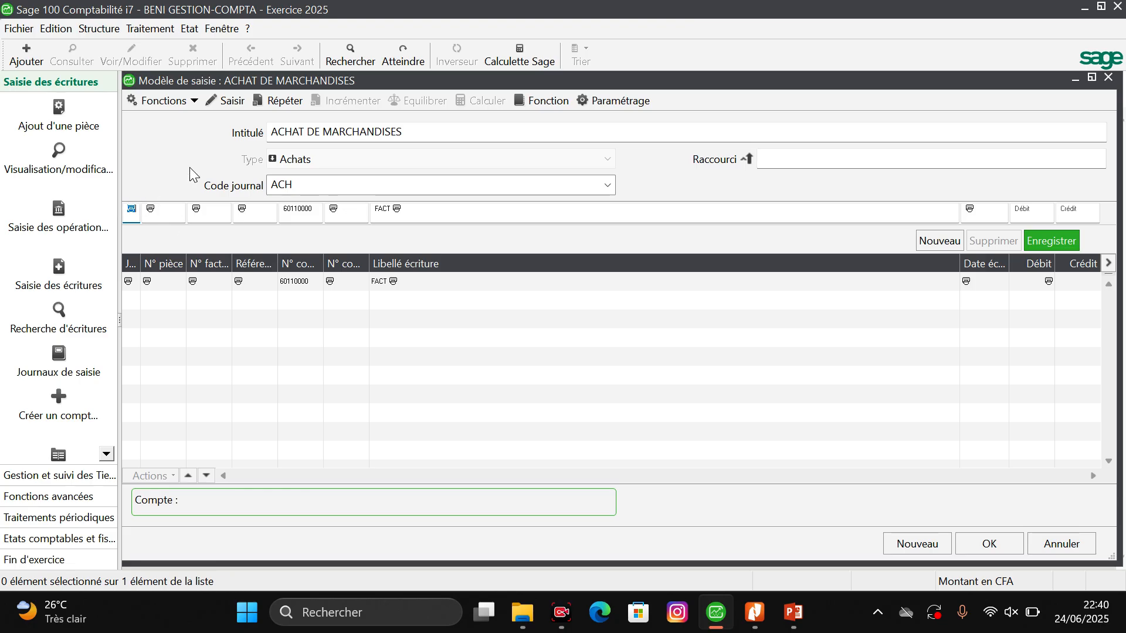
click(274, 102)
click(271, 105)
click(269, 104)
click(269, 103)
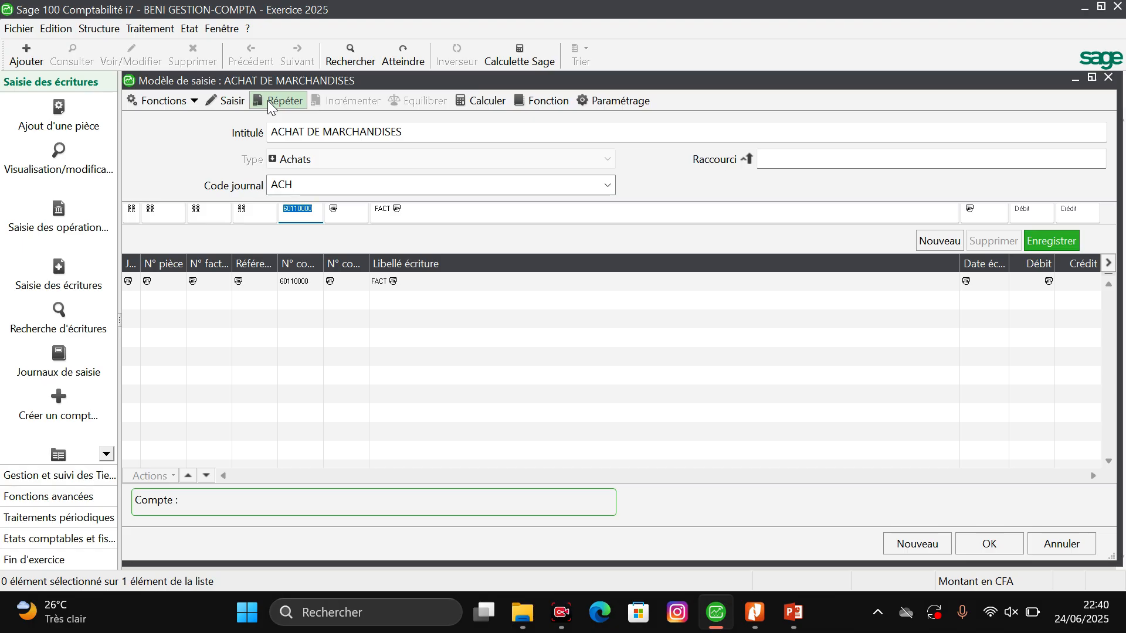
text(445)
key(Tab)
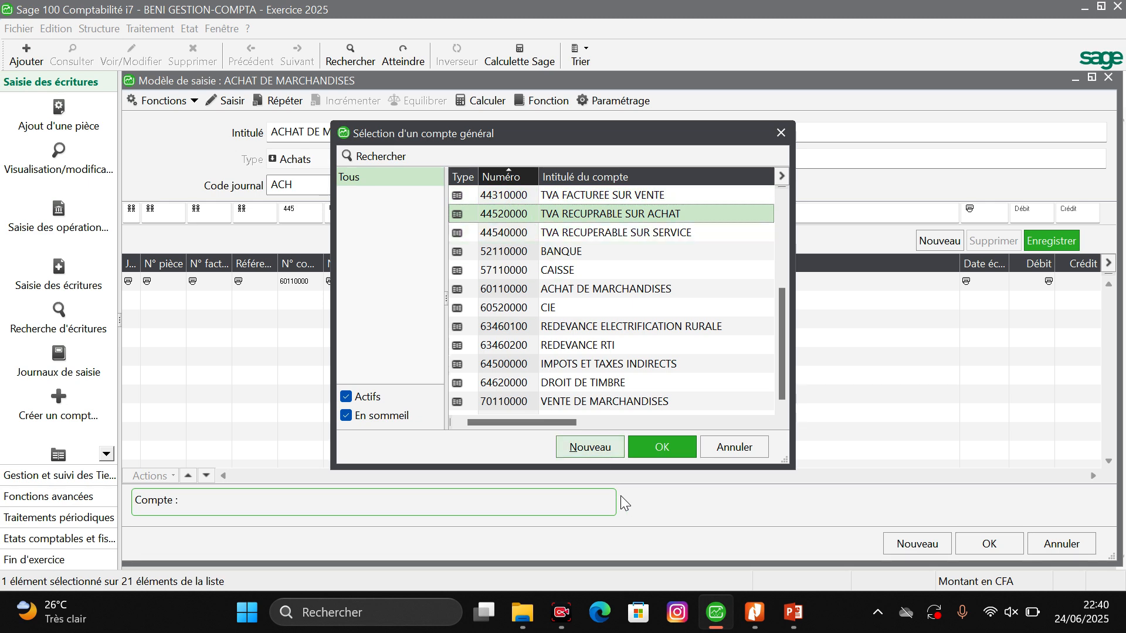
click(658, 448)
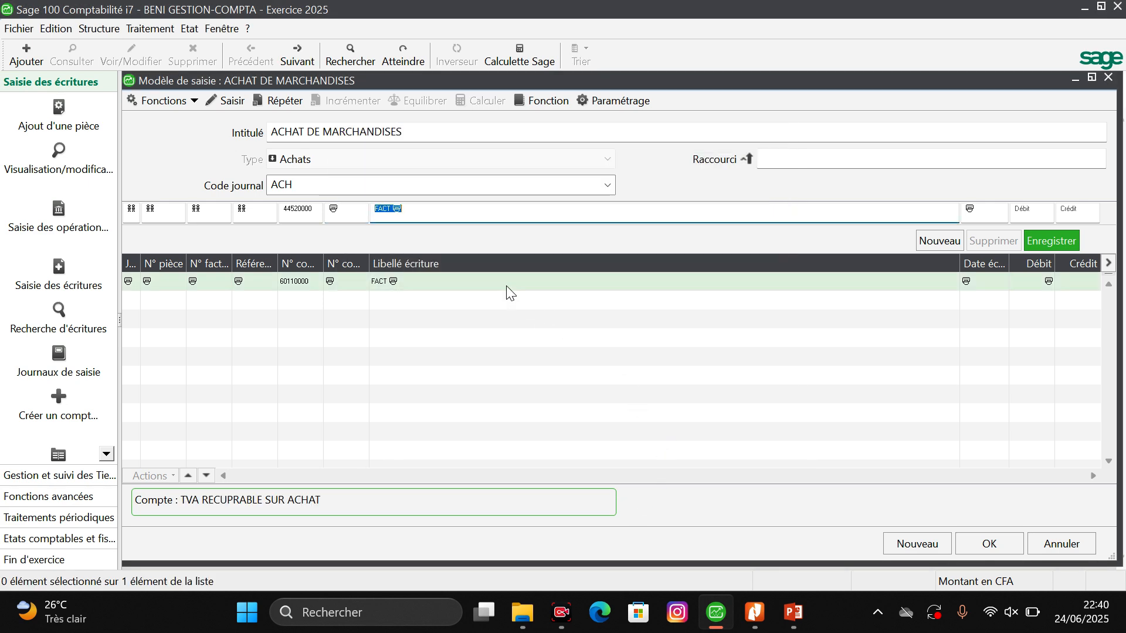
Prefix the second line's label with TVA/, assign Saisir to its debit amount and record the line
click(369, 207)
text(TVA/)
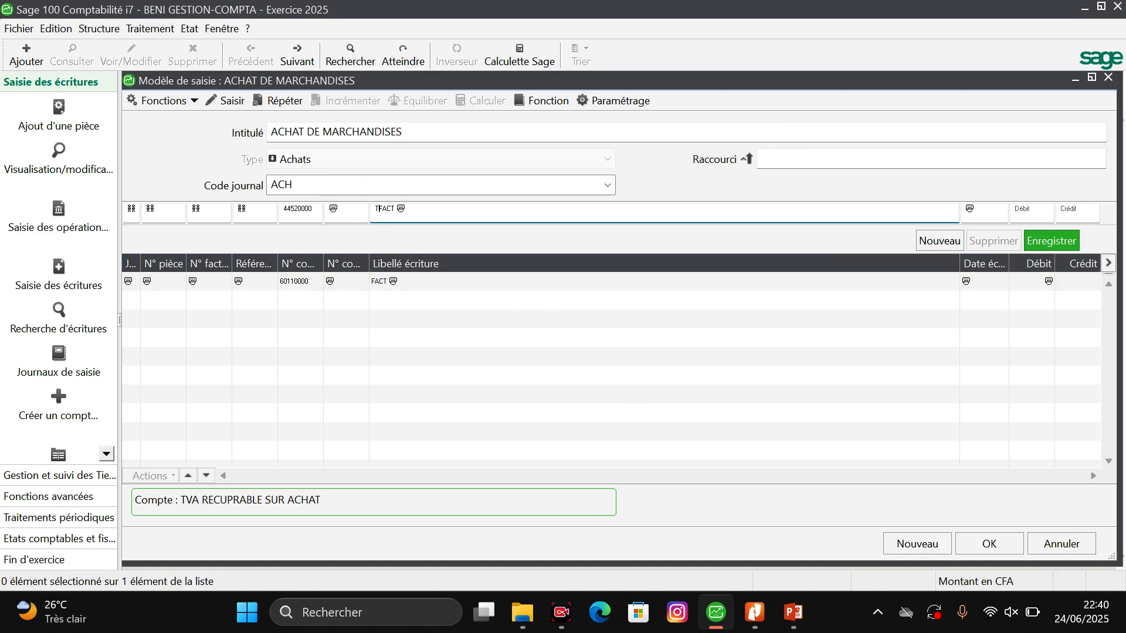
key(Tab)
key(Tab)
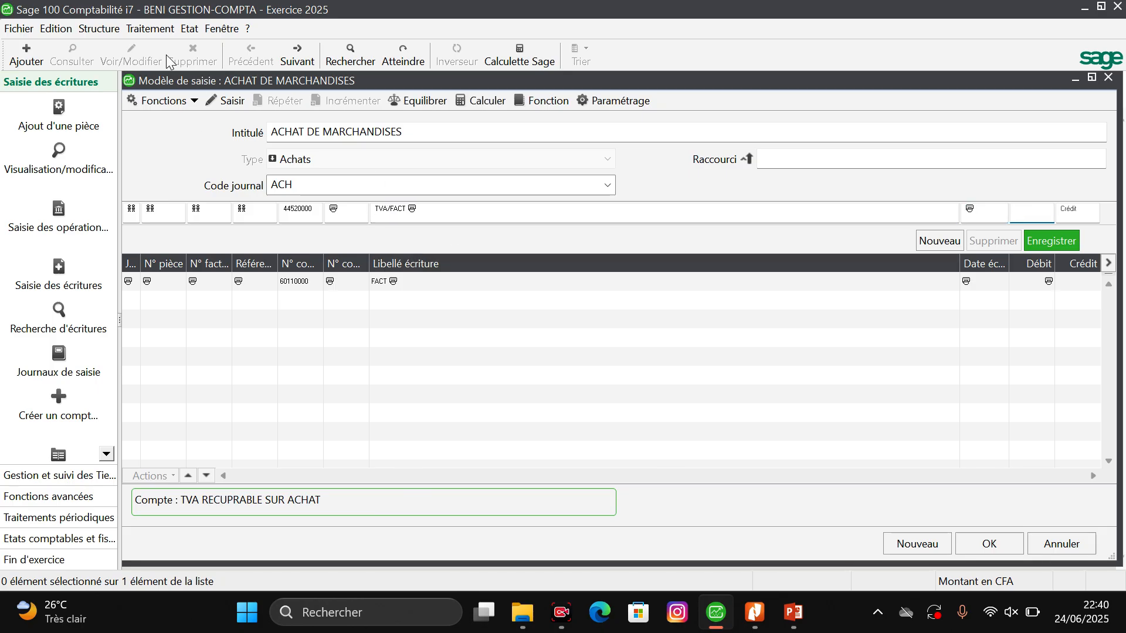
click(227, 102)
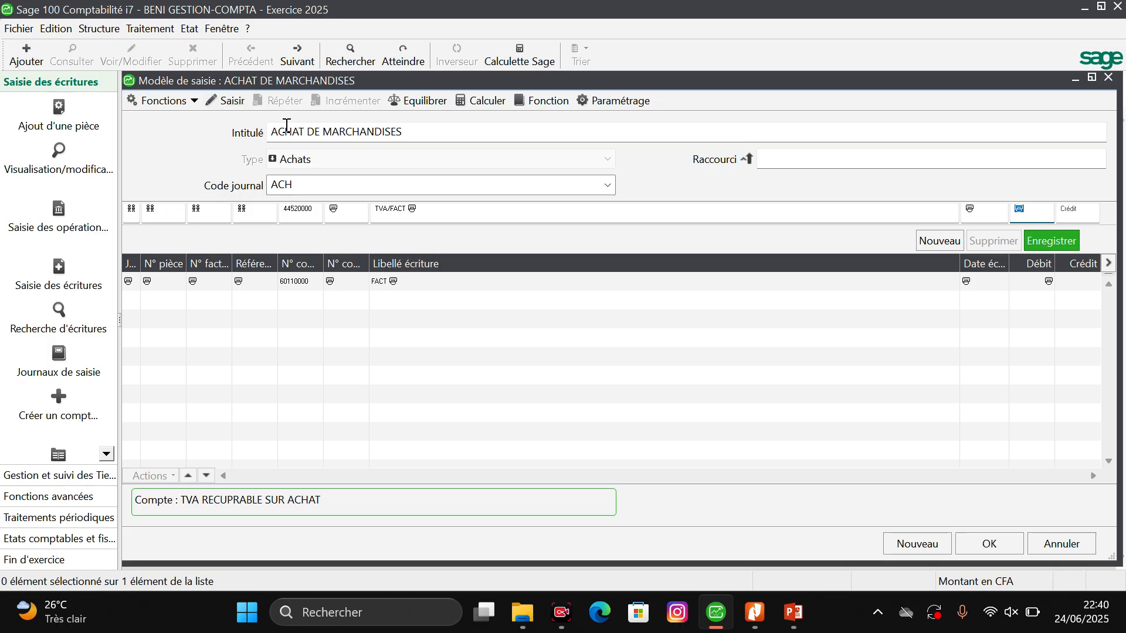
click(1050, 240)
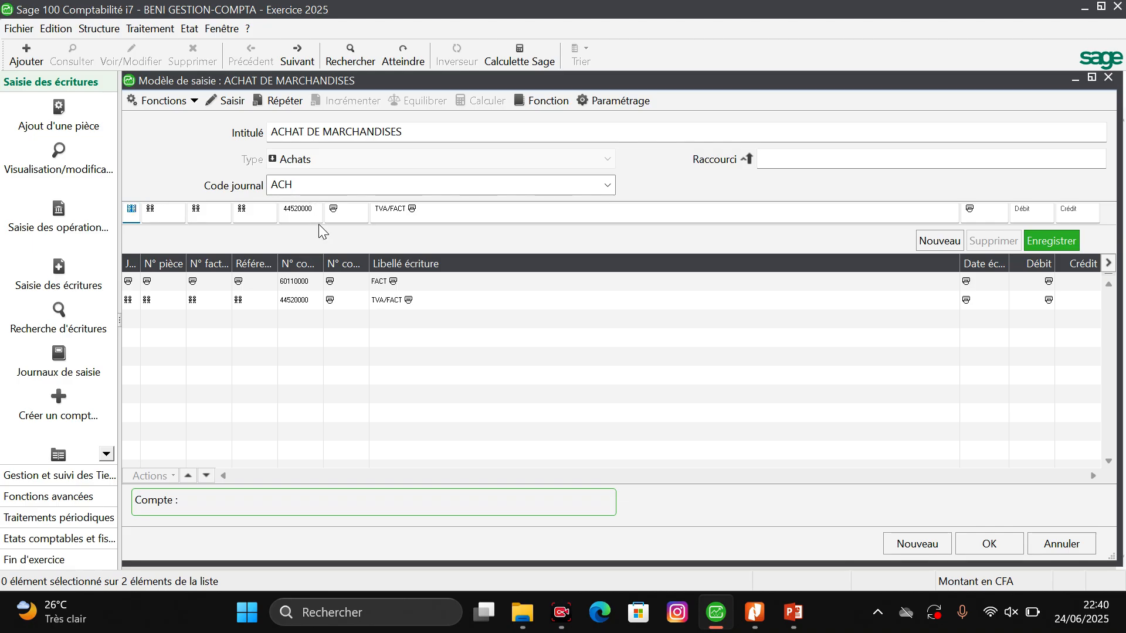
Set the third line's general account to 40100000 (FOURNISSEUR), keeping Répéter in the preceding fields
key(Tab)
key(Tab)
key(Tab)
key(Tab)
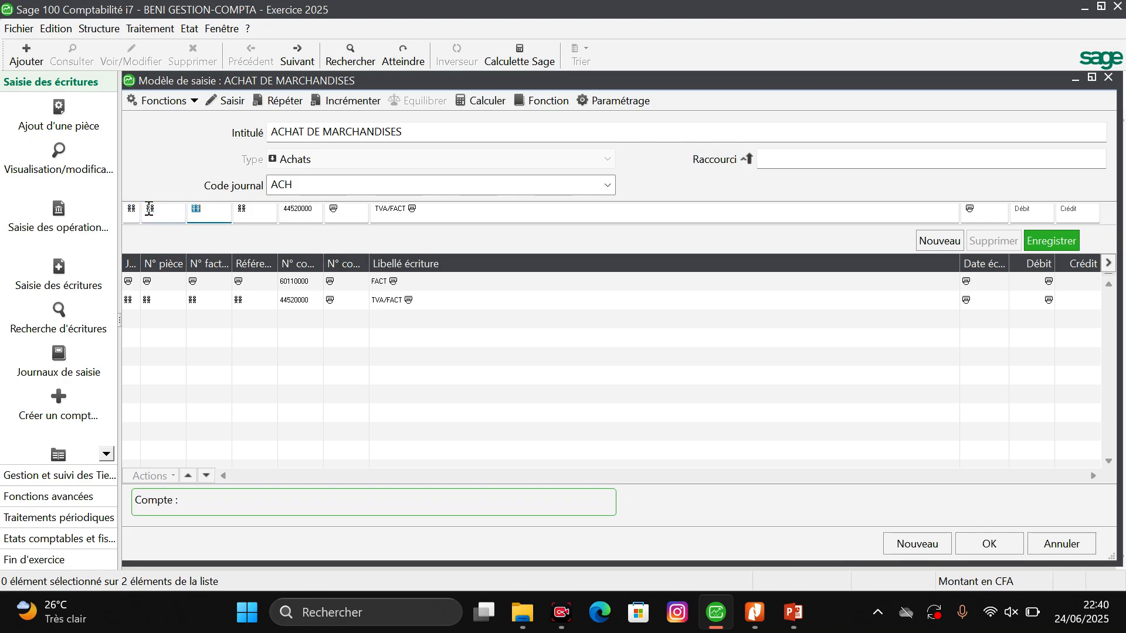
text(401)
key(Tab)
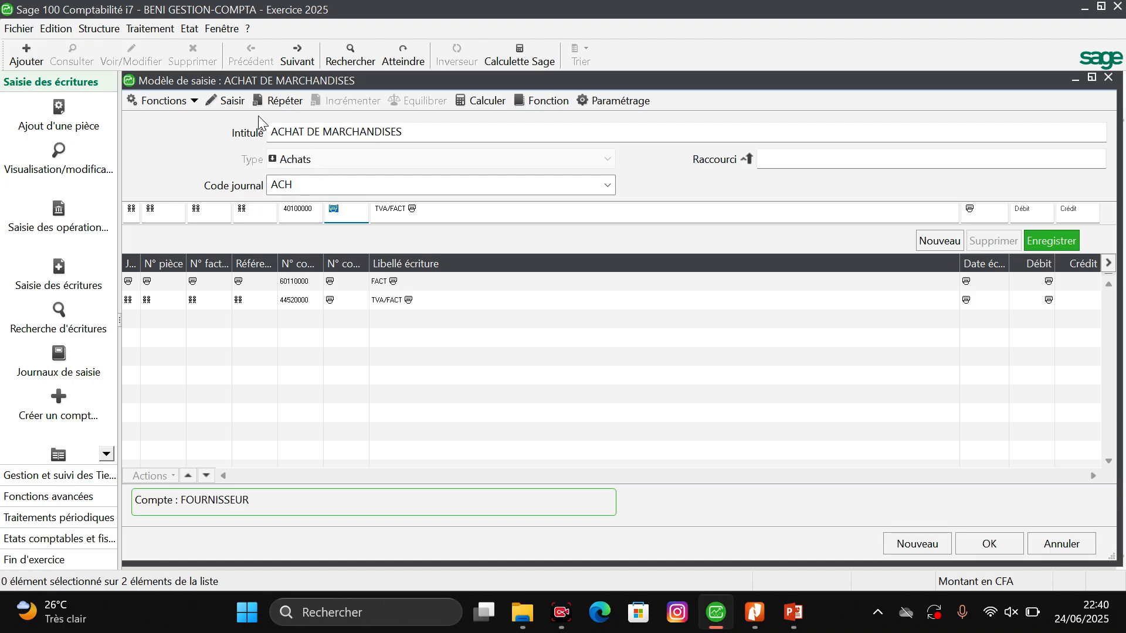
Remove the TVA/ prefix from the third line's label, keeping FACT followed by Saisir
click(373, 212)
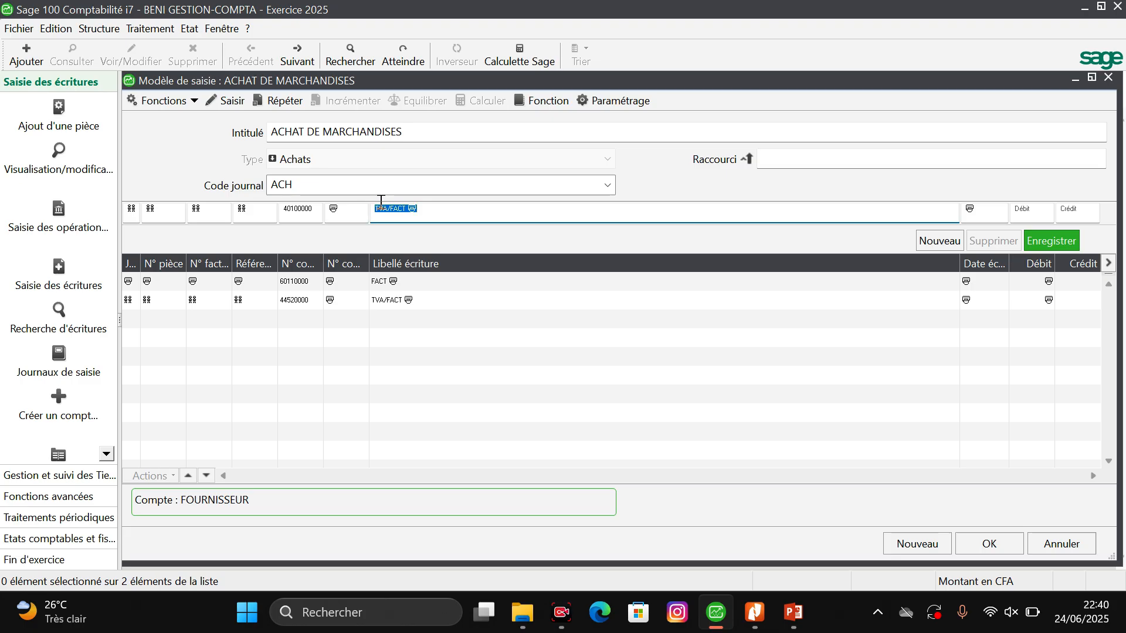
click(382, 202)
key(BackSpace)
key(BackSpace)
key(BackSpace)
key(BackSpace)
key(Tab)
key(Tab)
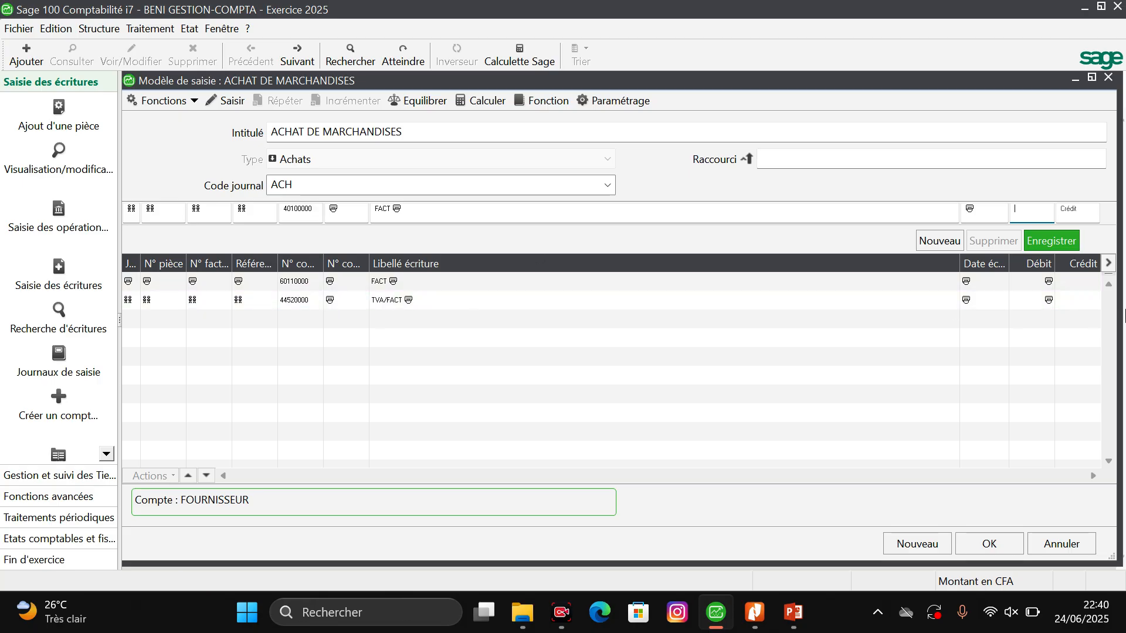
Assign Equilibrer to the third line's credit amount, record the line and validate the purchase template
click(1064, 211)
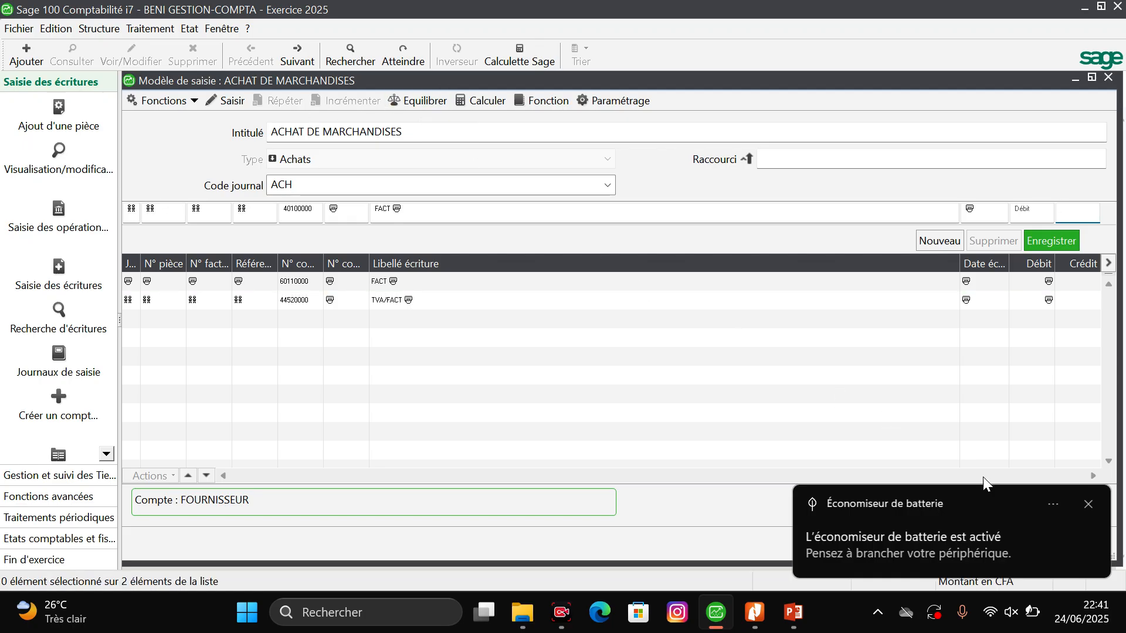
click(1088, 505)
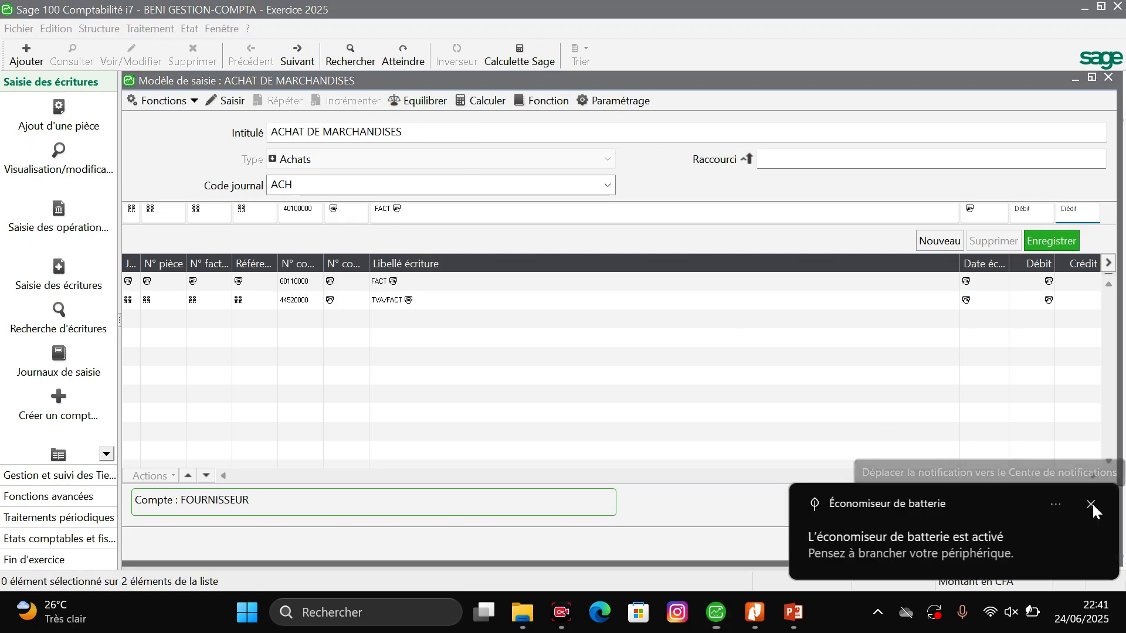
click(1089, 506)
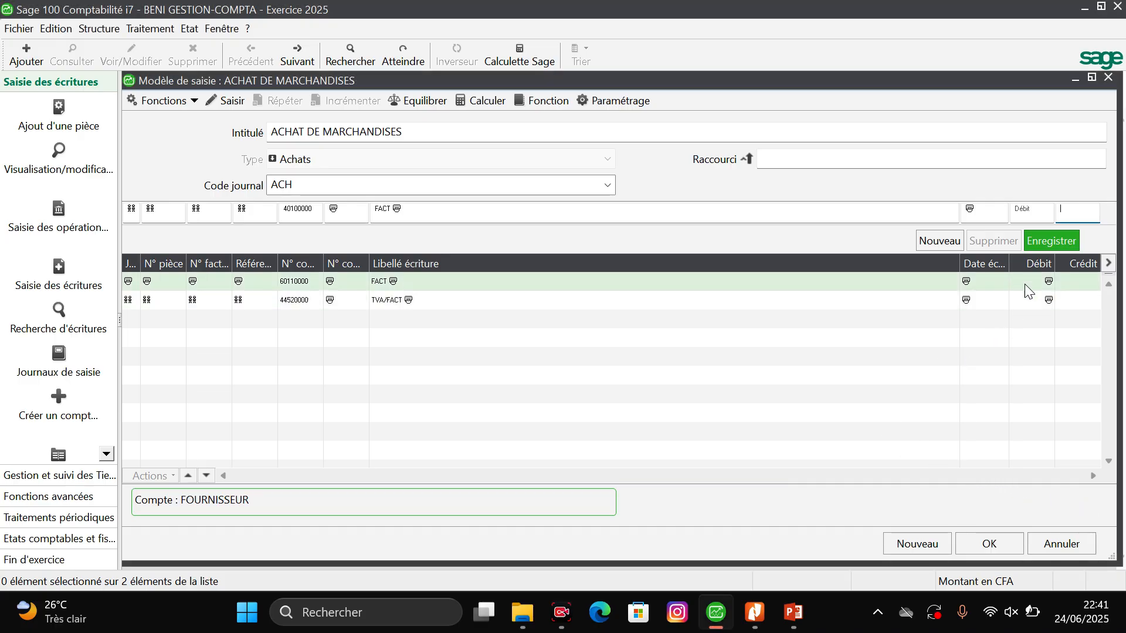
key(shift+Tab)
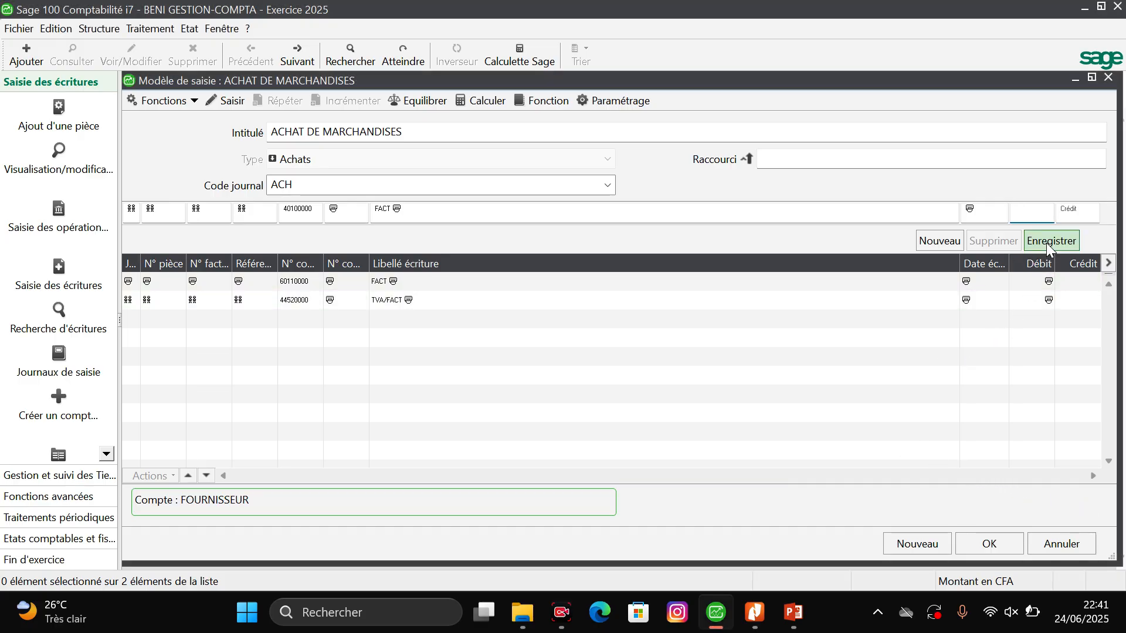
click(1063, 202)
click(413, 104)
click(1037, 243)
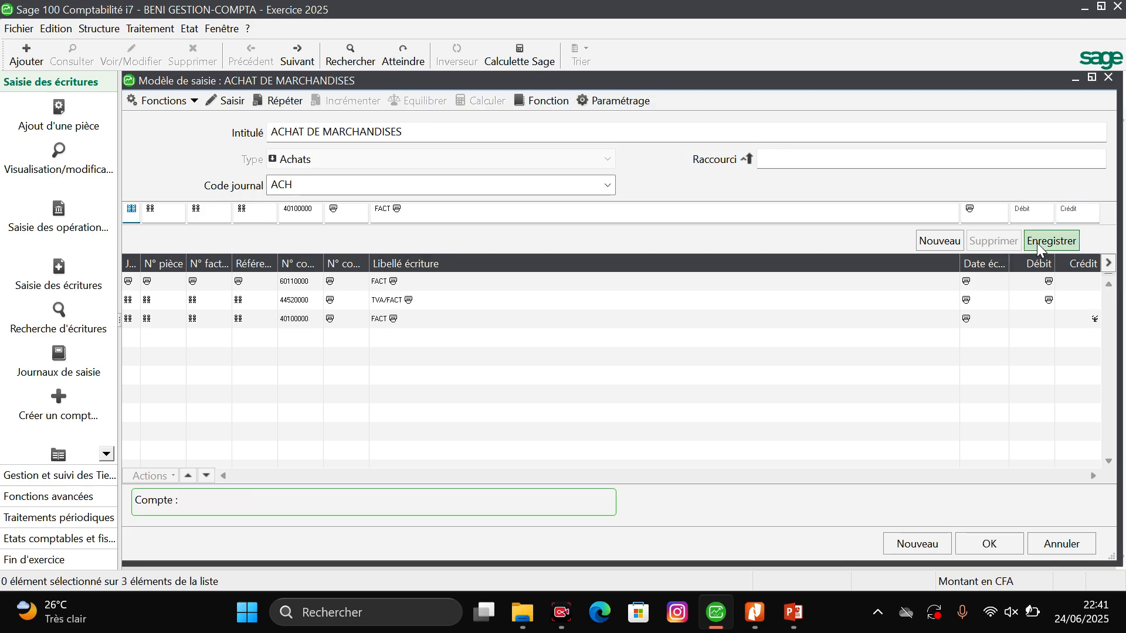
click(1004, 546)
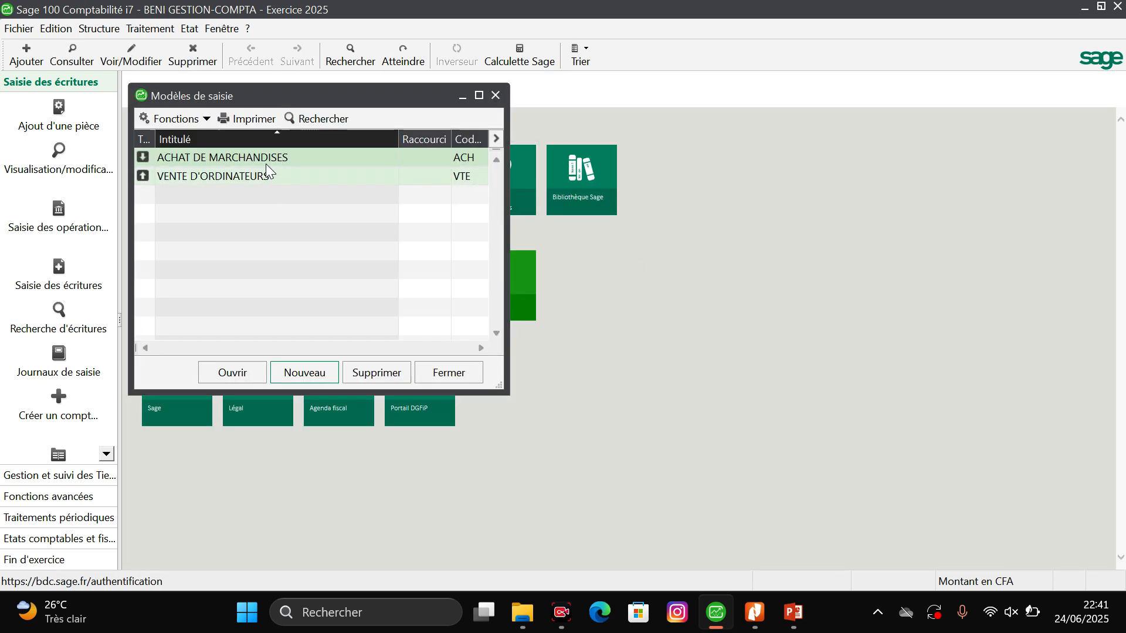
Close the list of entry templates and open the ACH purchases journal for juin25
click(444, 372)
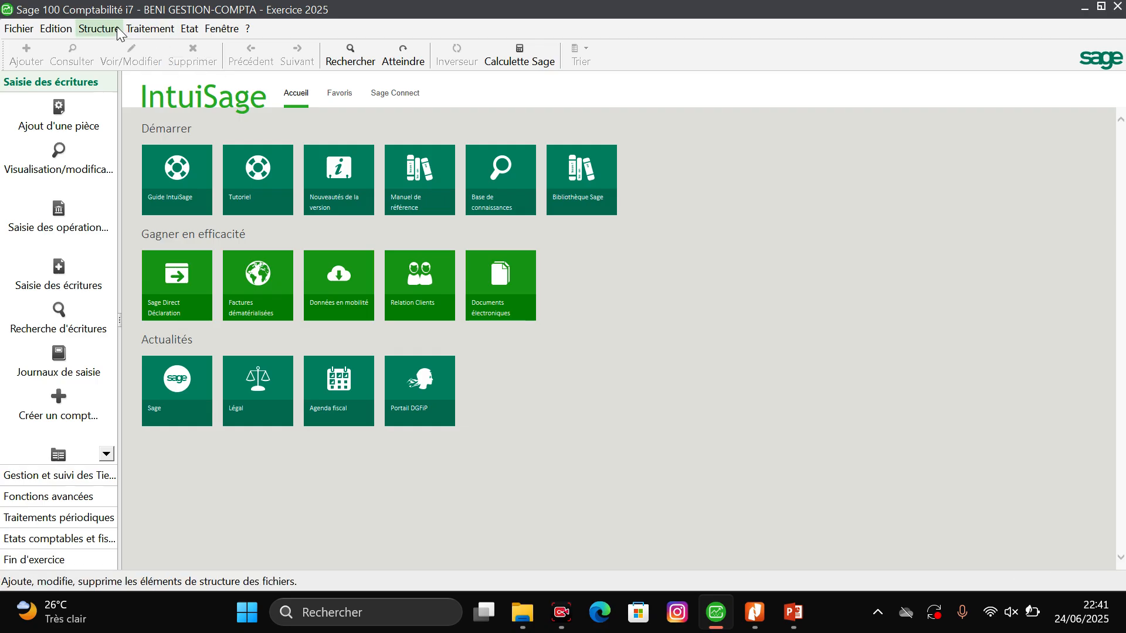
click(139, 30)
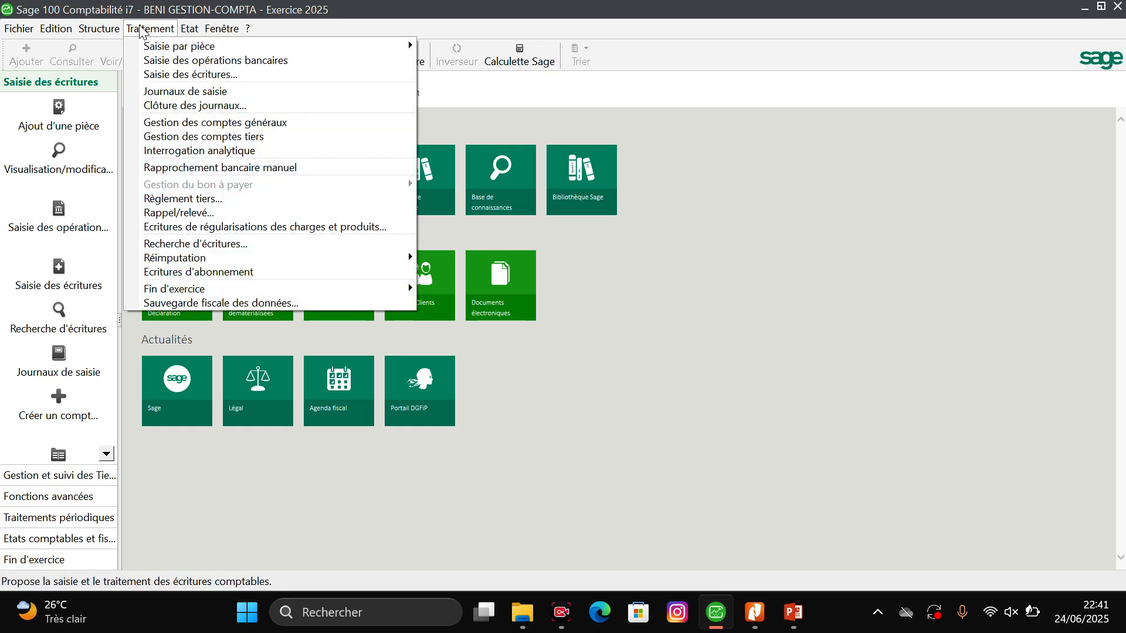
click(183, 61)
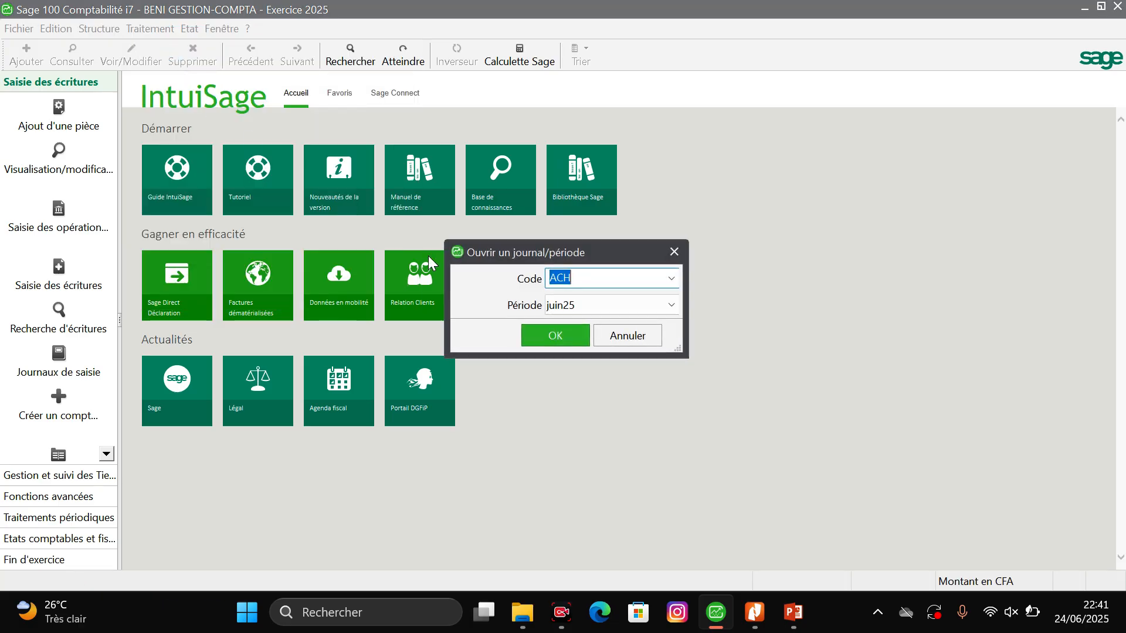
click(555, 335)
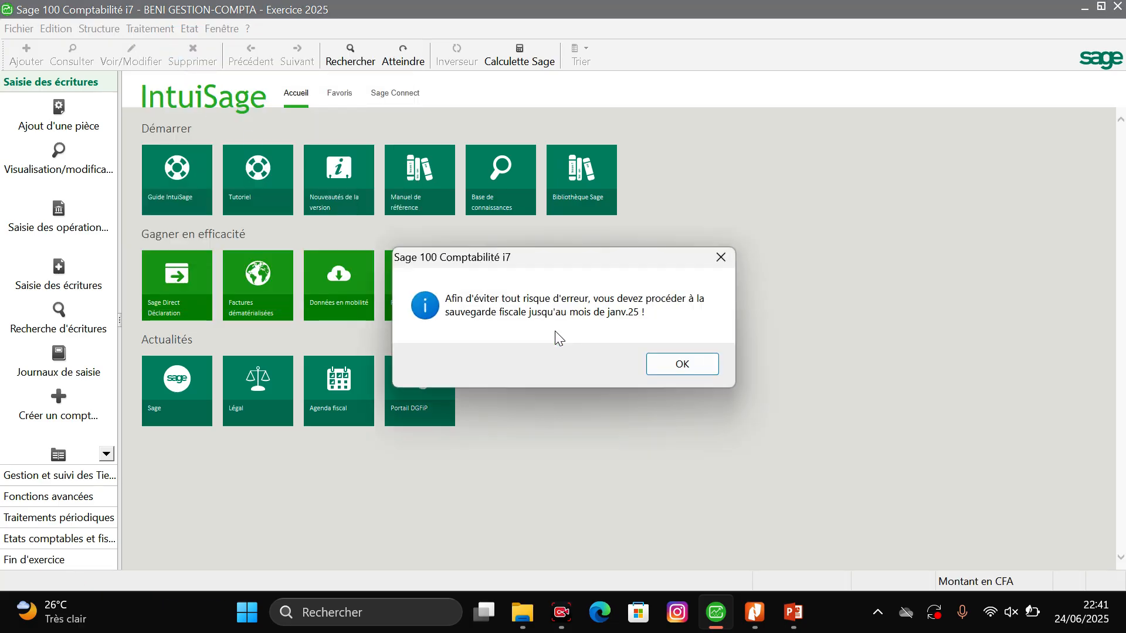
click(683, 363)
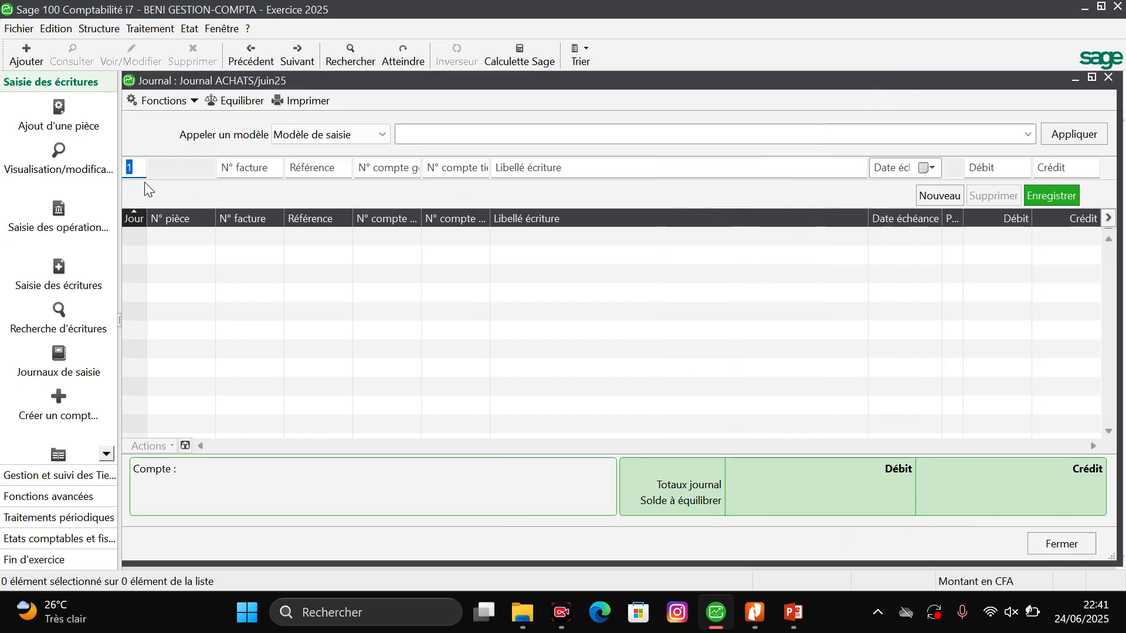
Set the entry day to 21 and apply the ACHAT DE MARCHANDISES template in the purchases journal
text(21)
key(Tab)
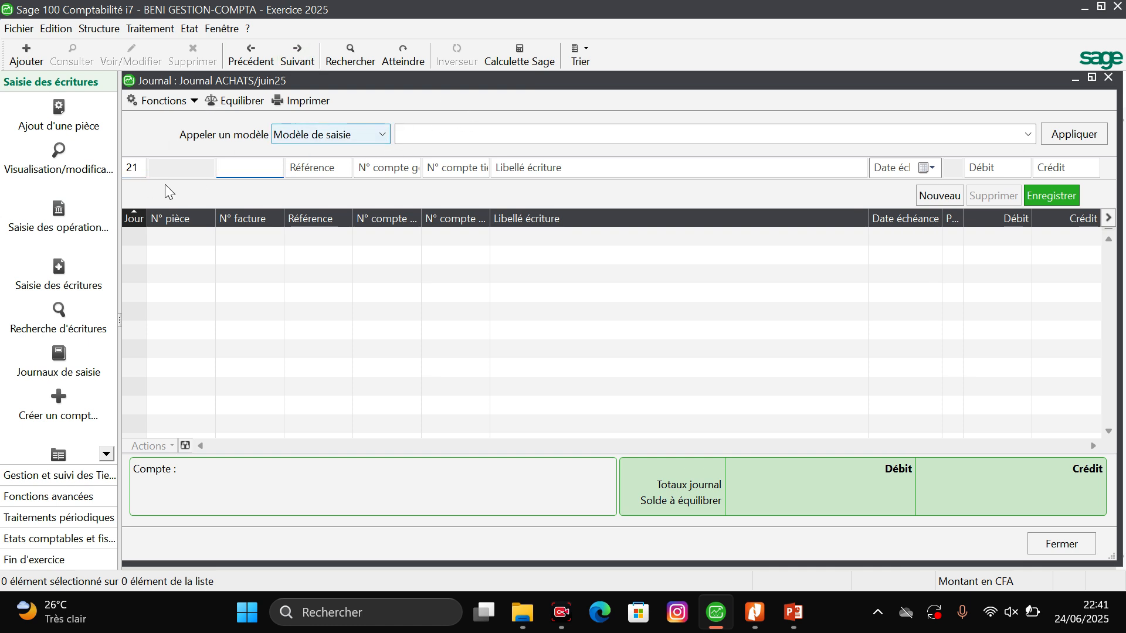
click(134, 167)
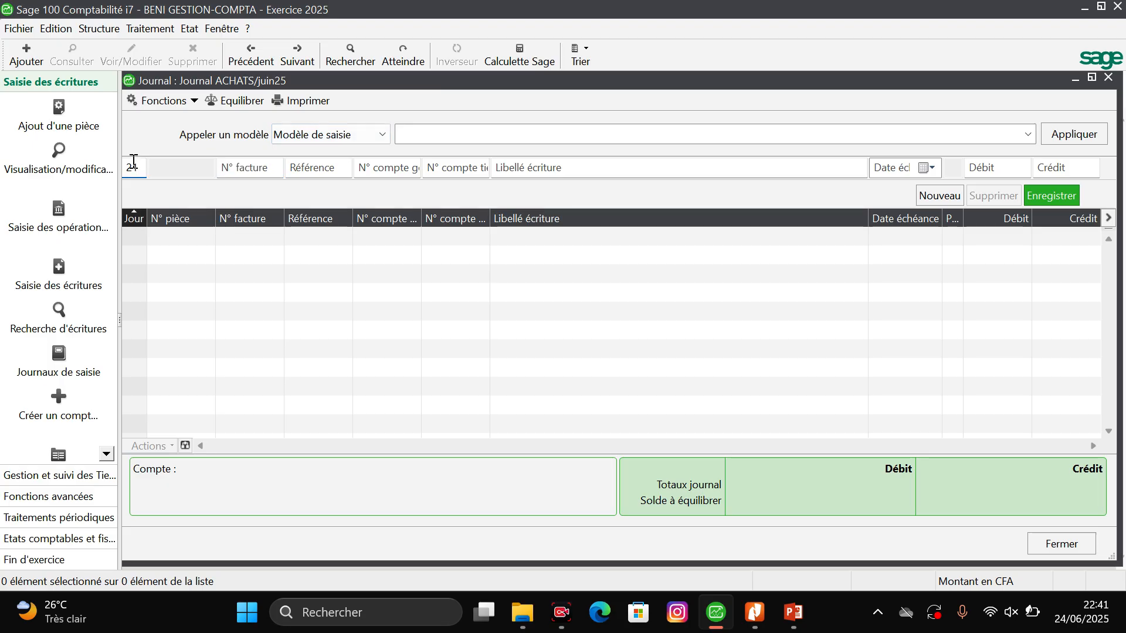
click(1030, 135)
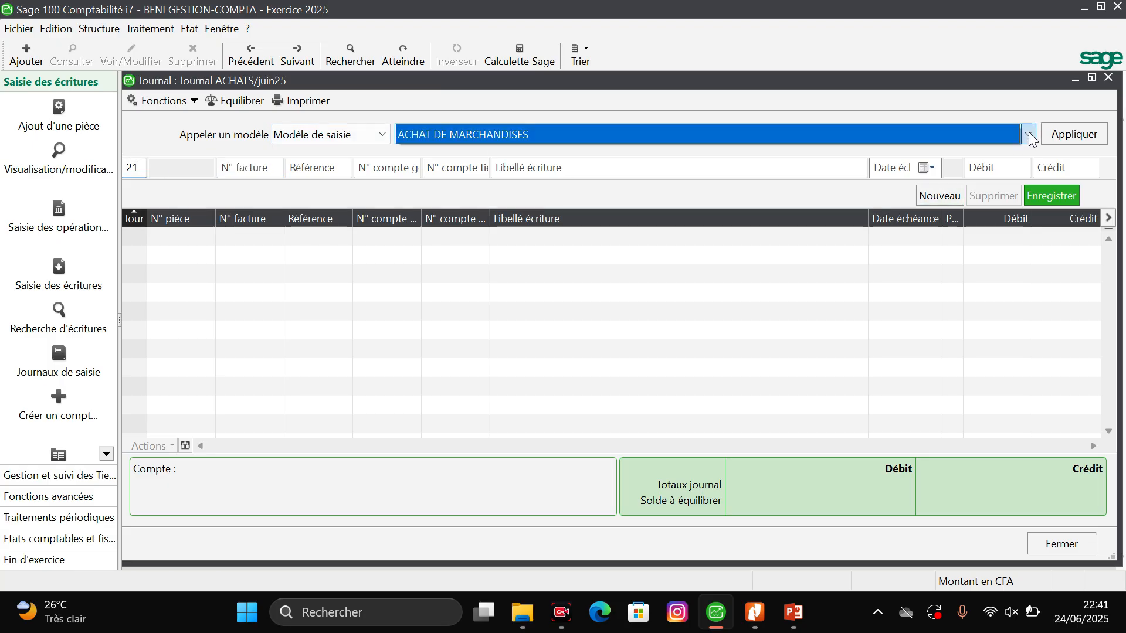
click(1029, 135)
click(1029, 135)
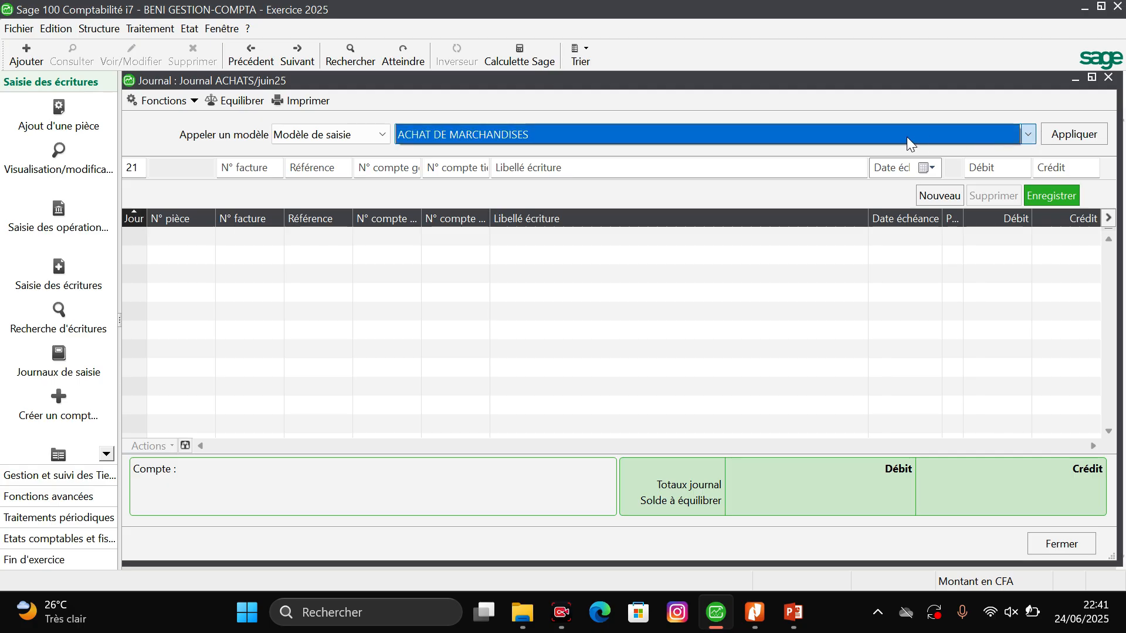
click(930, 136)
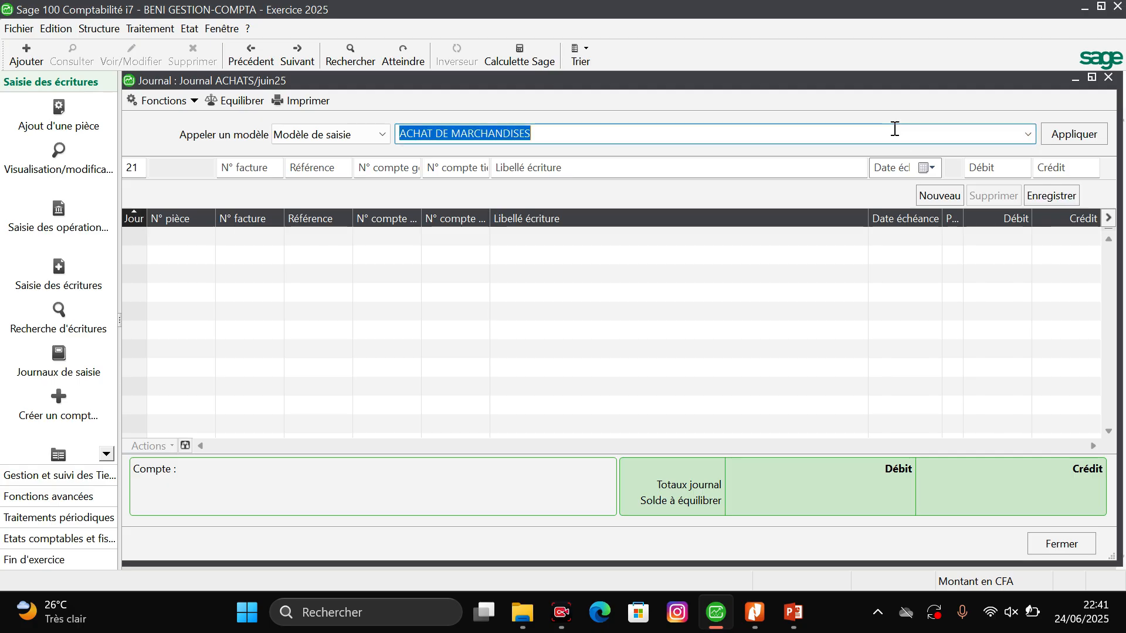
click(1067, 133)
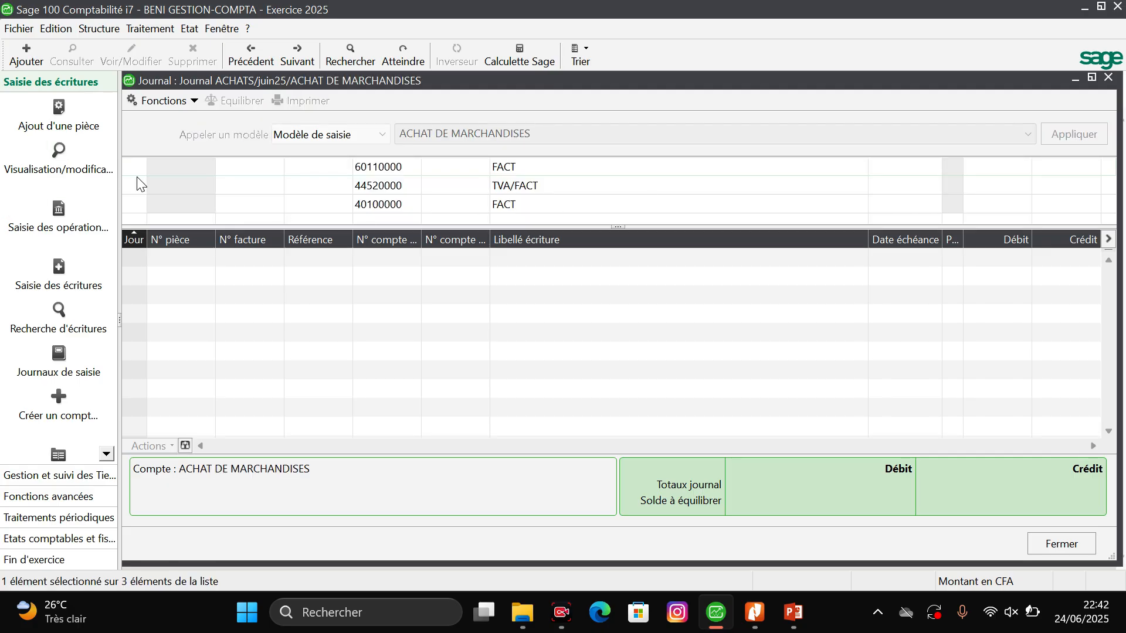
Fill the 60110000 line with day 21, invoice number 453, label FACT 453/ORDI/ and a debit of 1000000
text(21)
text(453)
key(Tab)
key(Tab)
text(4)
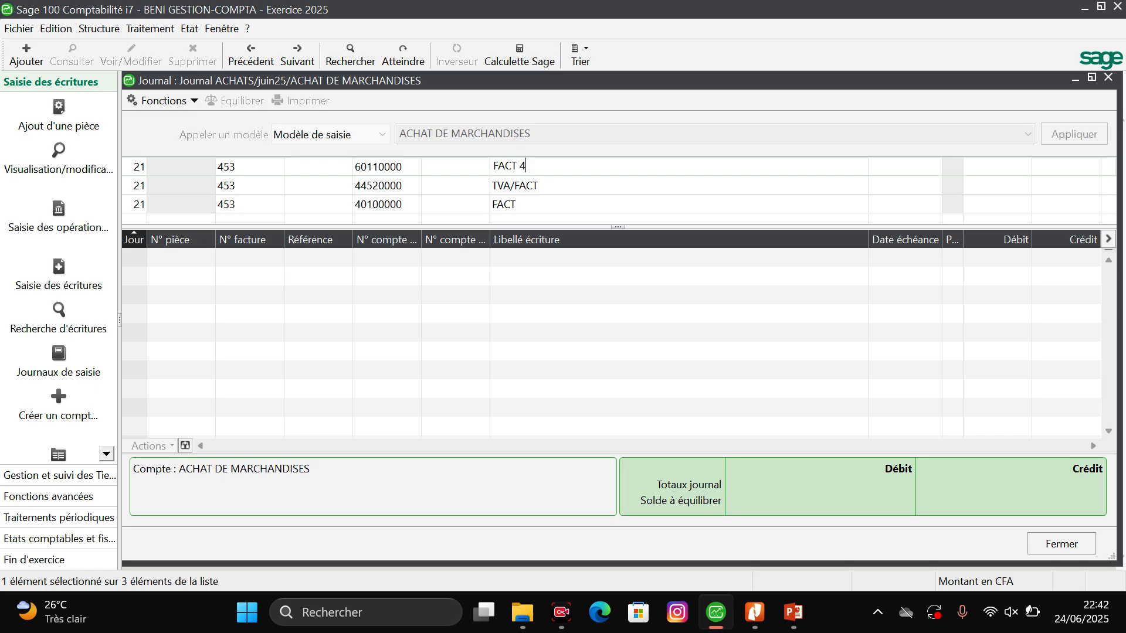
text(53/ORDI/)
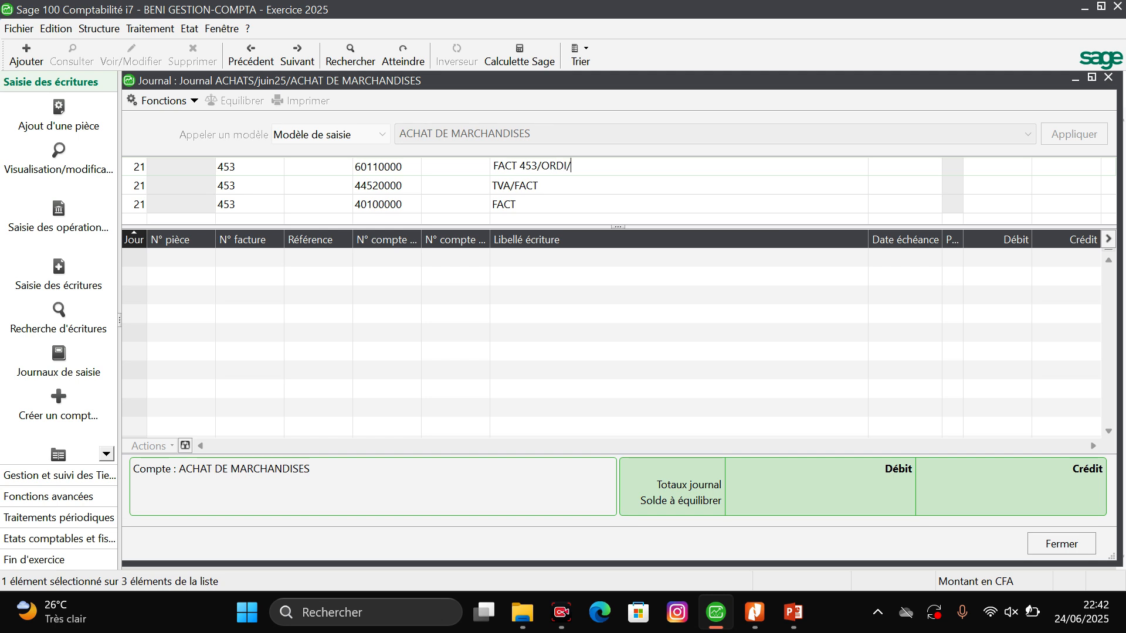
key(Tab)
text(1000000)
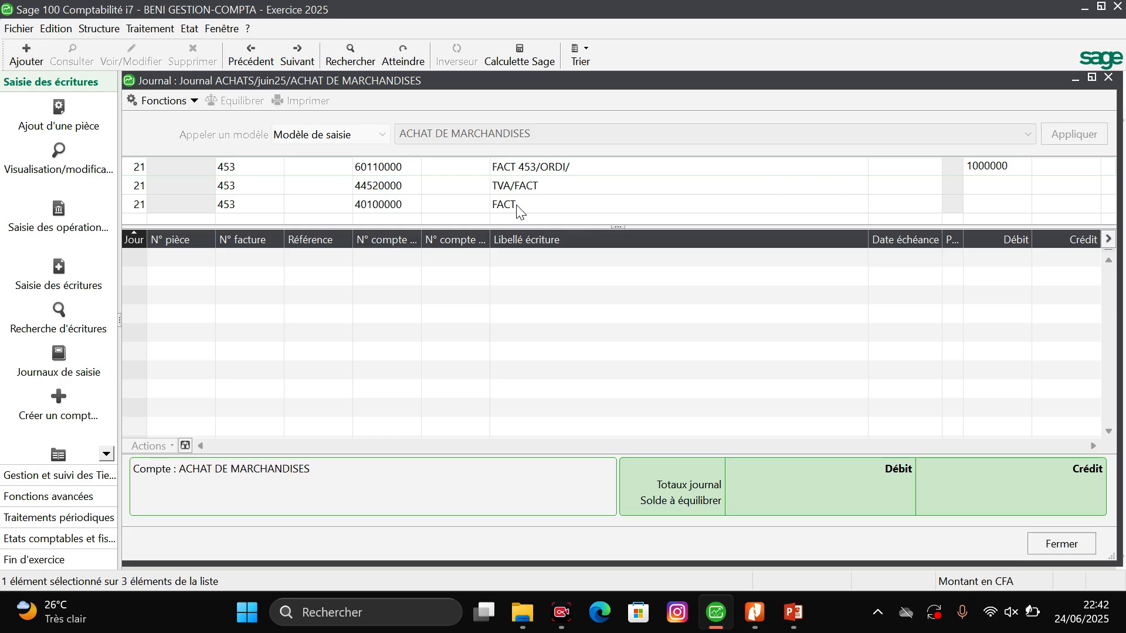
click(544, 184)
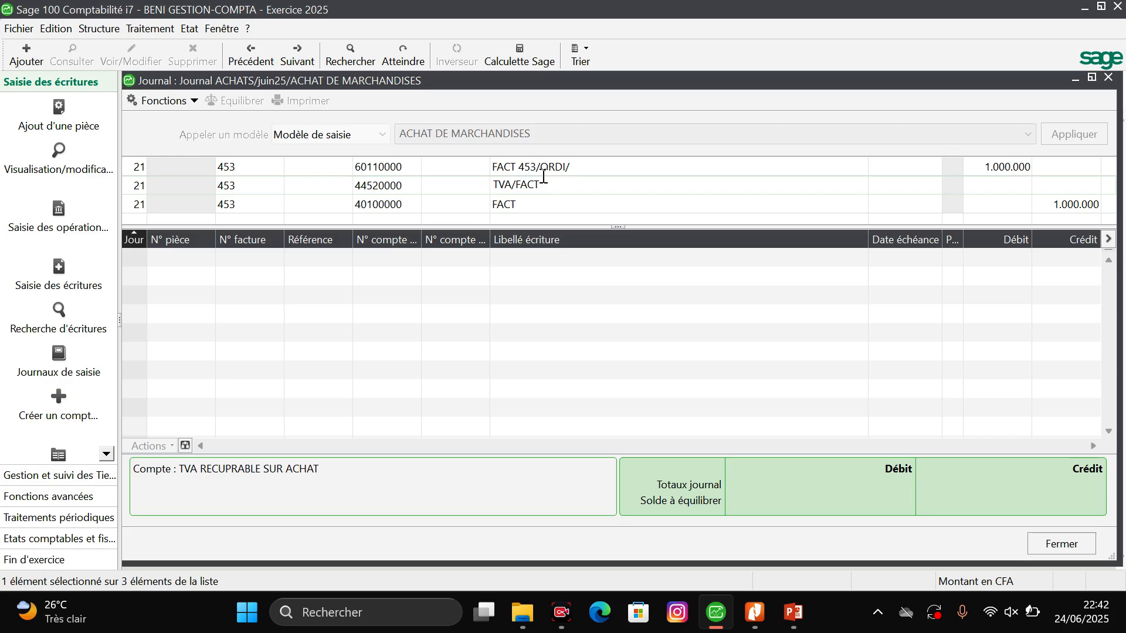
Copy 453/ORDI/ from the first line's label to the end of the VAT and supplier line labels
click(514, 165)
drag(519, 160, 574, 158)
key(ctrl+c)
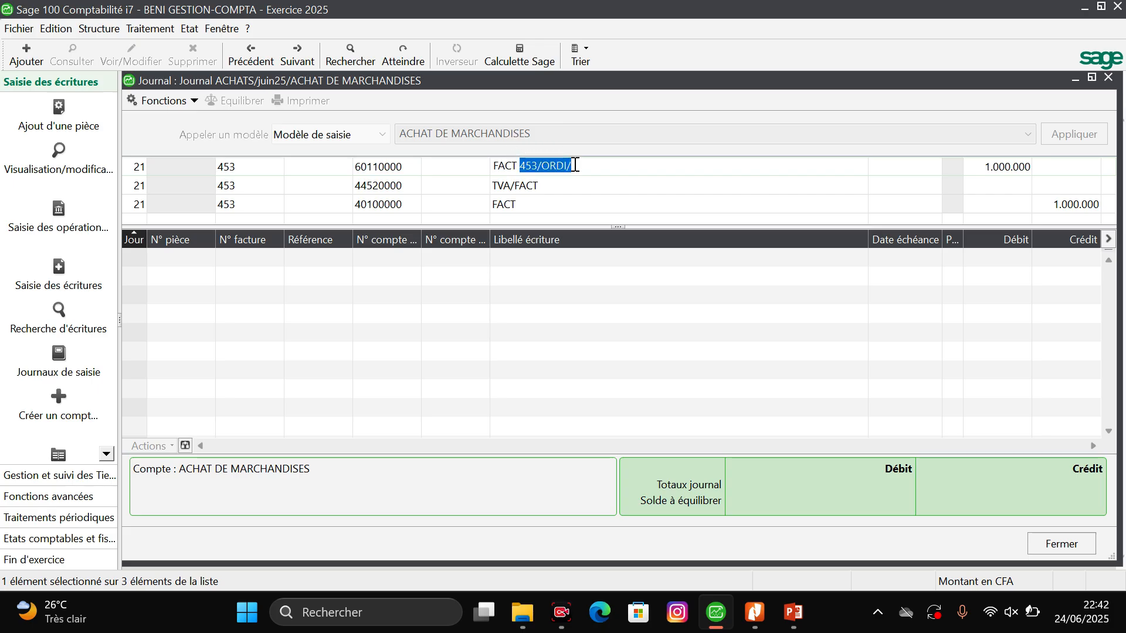
click(585, 186)
key(ctrl+v)
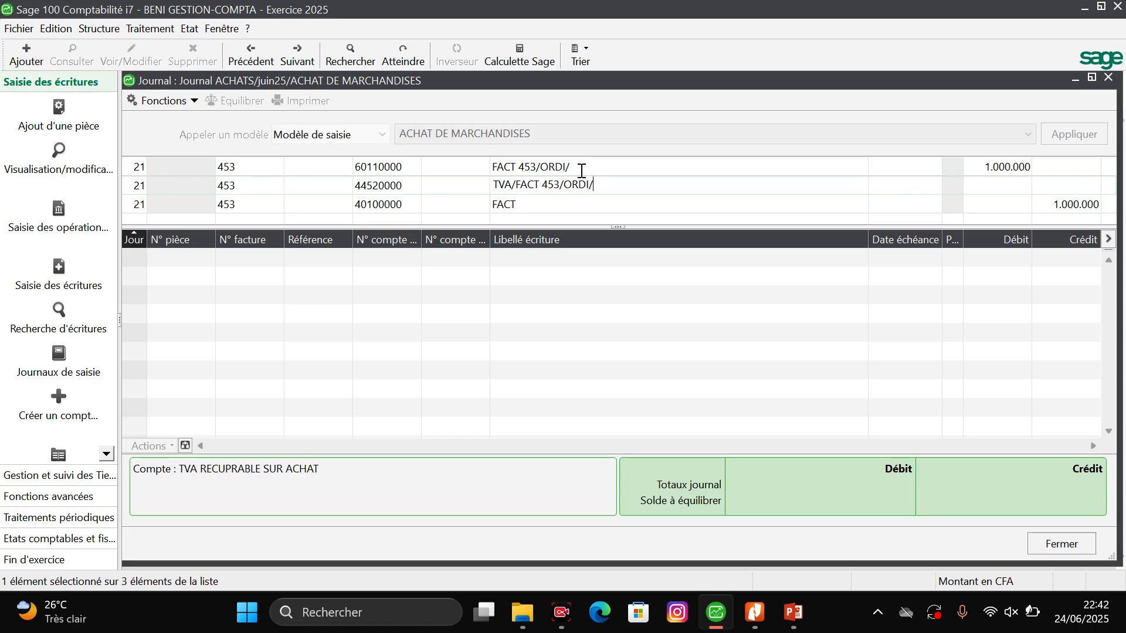
click(543, 200)
key(ctrl+v)
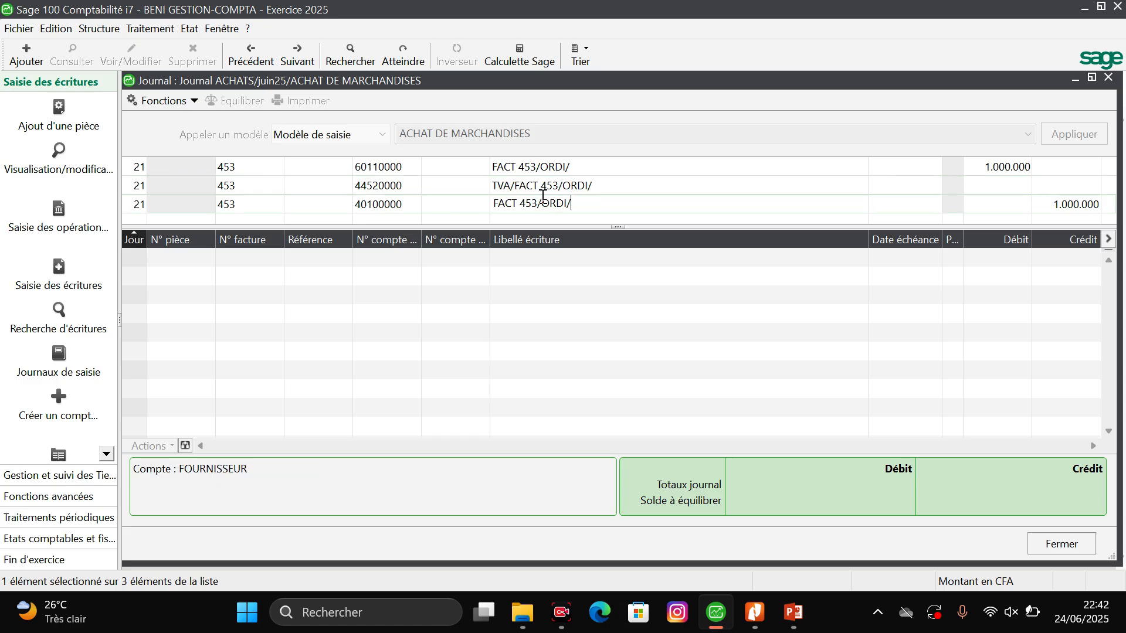
Enter a debit of 180000 on the VAT line and assign the TECHNO INFO third-party account to the supplier line
click(1000, 186)
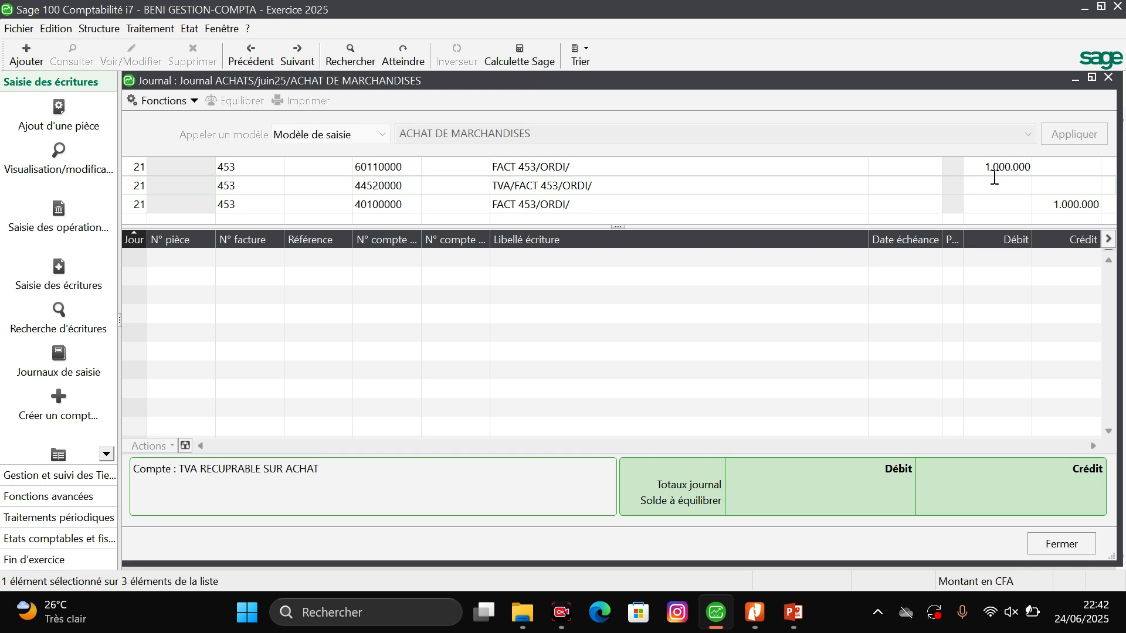
text(180000)
click(469, 206)
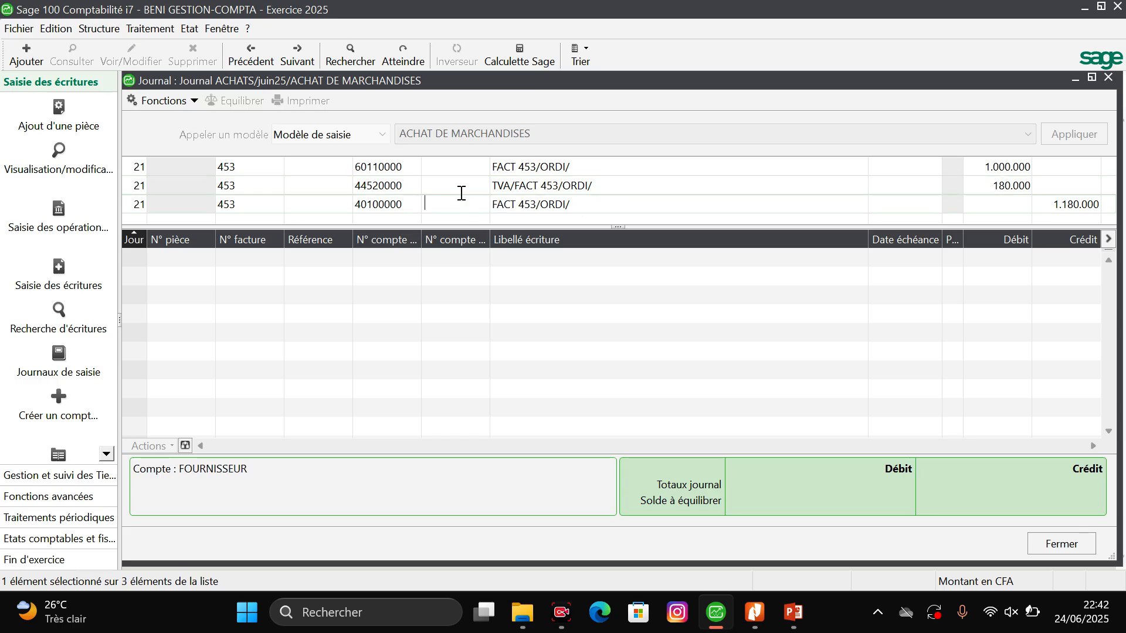
text(401)
key(Tab)
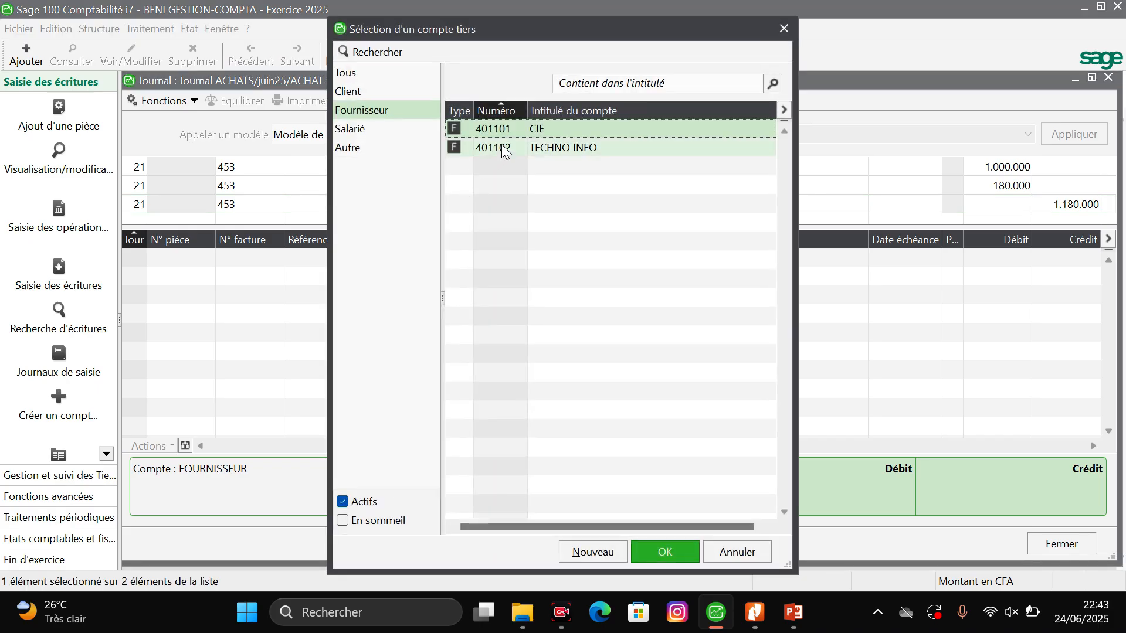
click(533, 147)
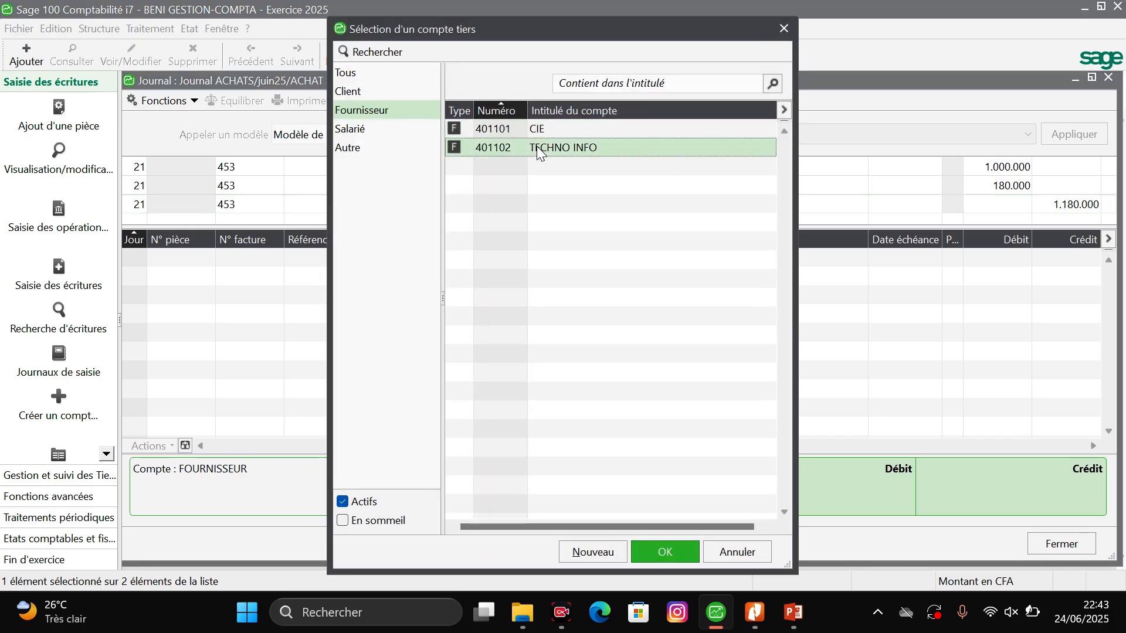
click(650, 553)
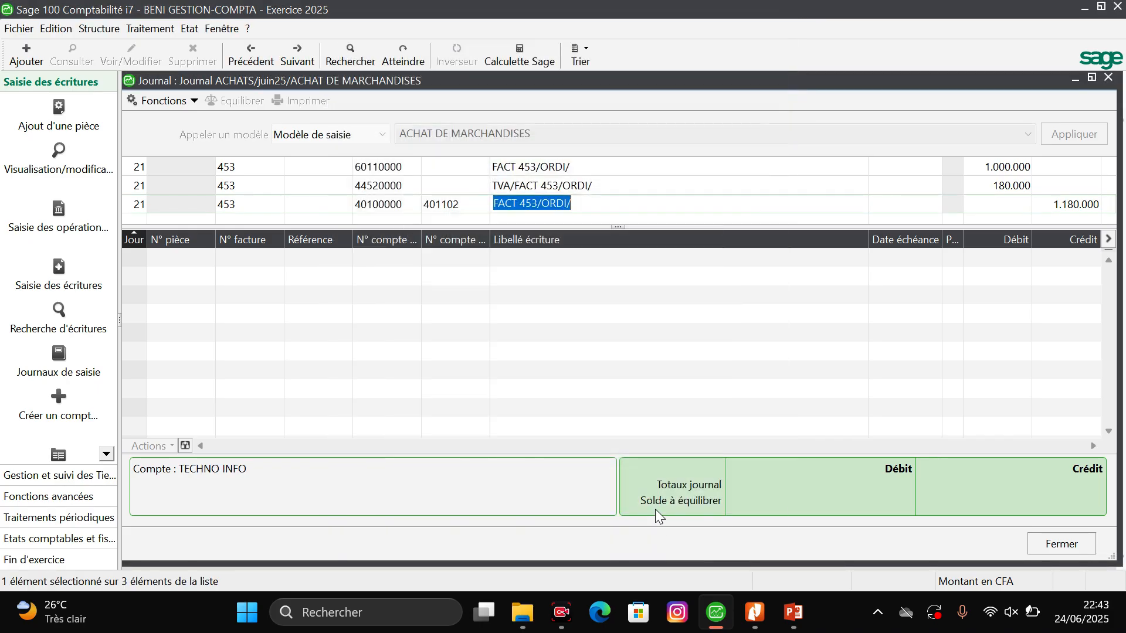
Append TECHNO INFO to the labels of all three entry lines
click(609, 197)
text(TECHNO INFO)
drag(643, 203, 565, 191)
key(ctrl+c)
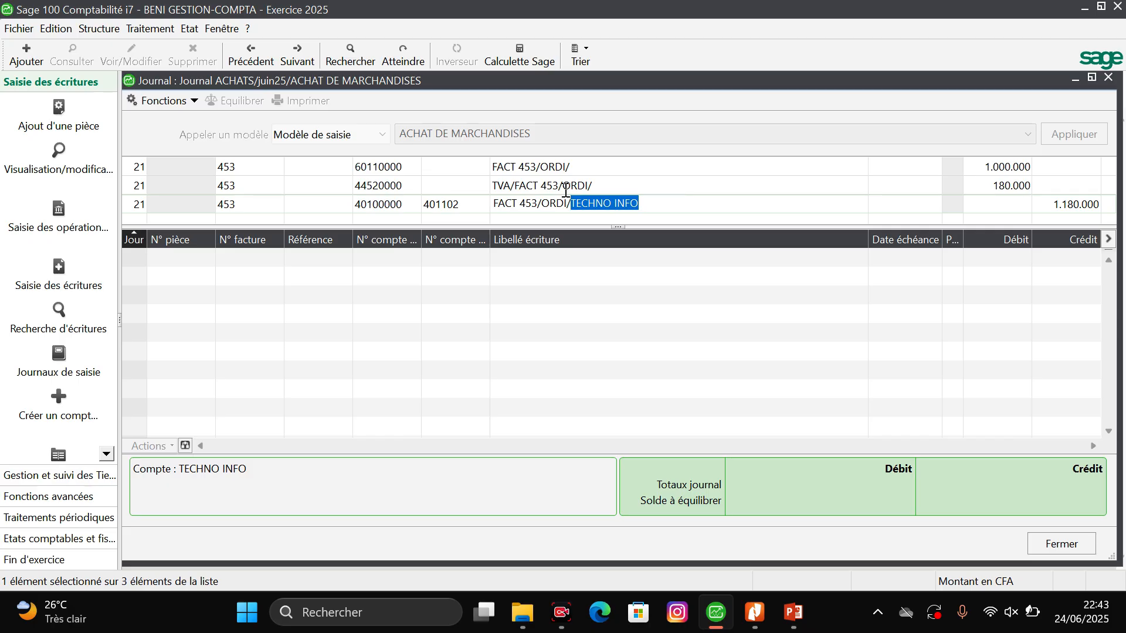
click(611, 188)
click(610, 179)
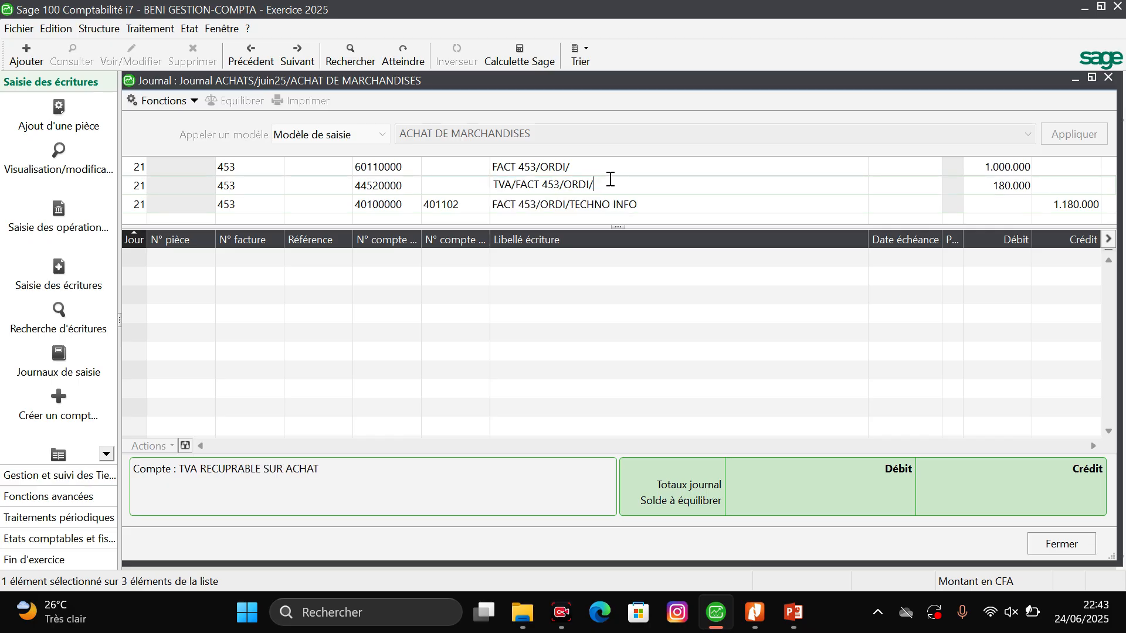
key(ctrl+v)
click(613, 157)
click(622, 155)
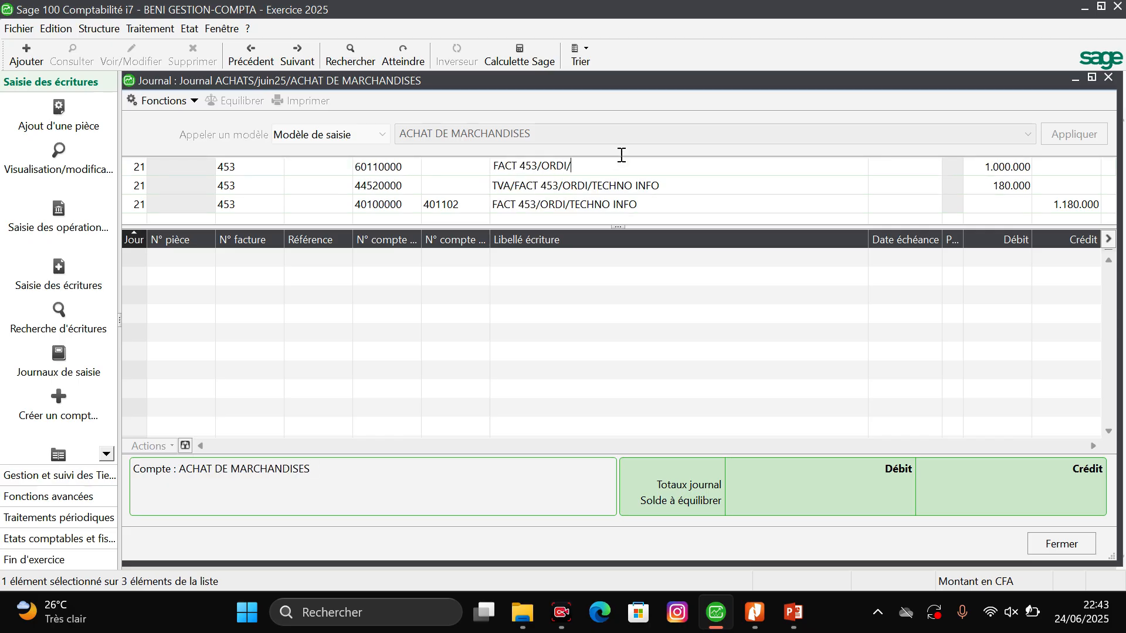
key(ctrl+v)
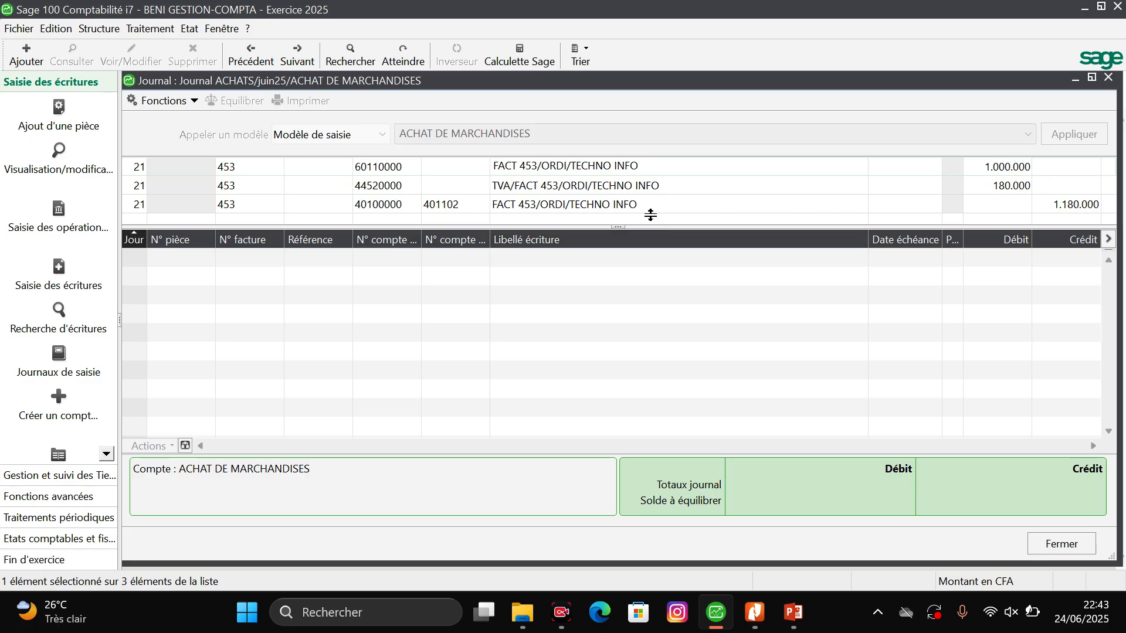
Set the supplier line's due date to 9 July 2025 and record the purchase entry
click(896, 206)
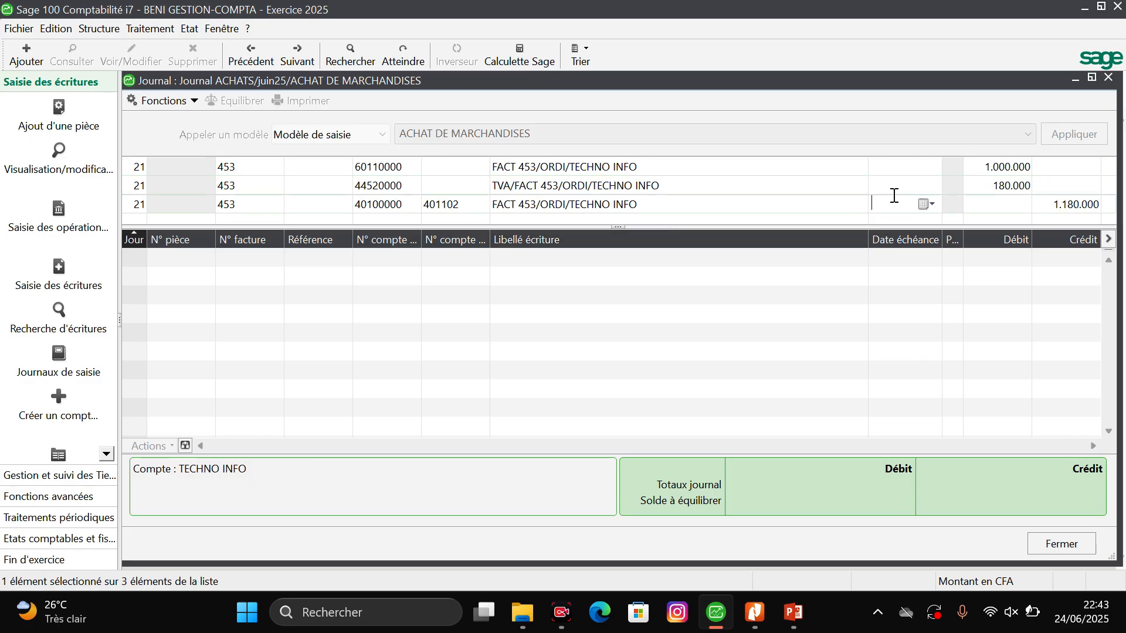
click(924, 205)
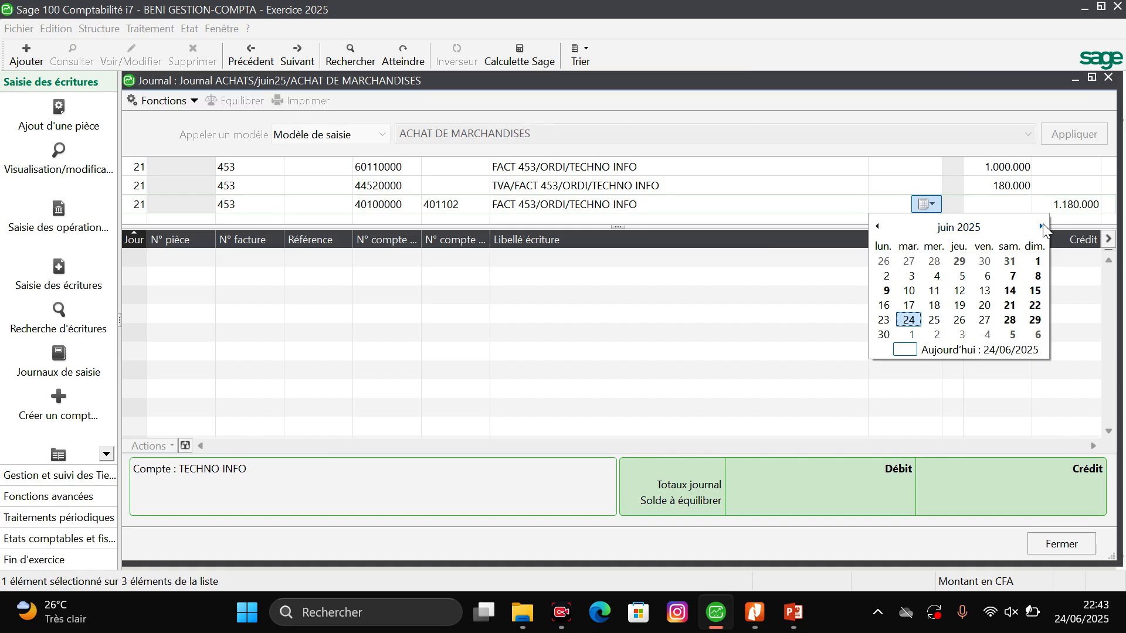
click(1043, 226)
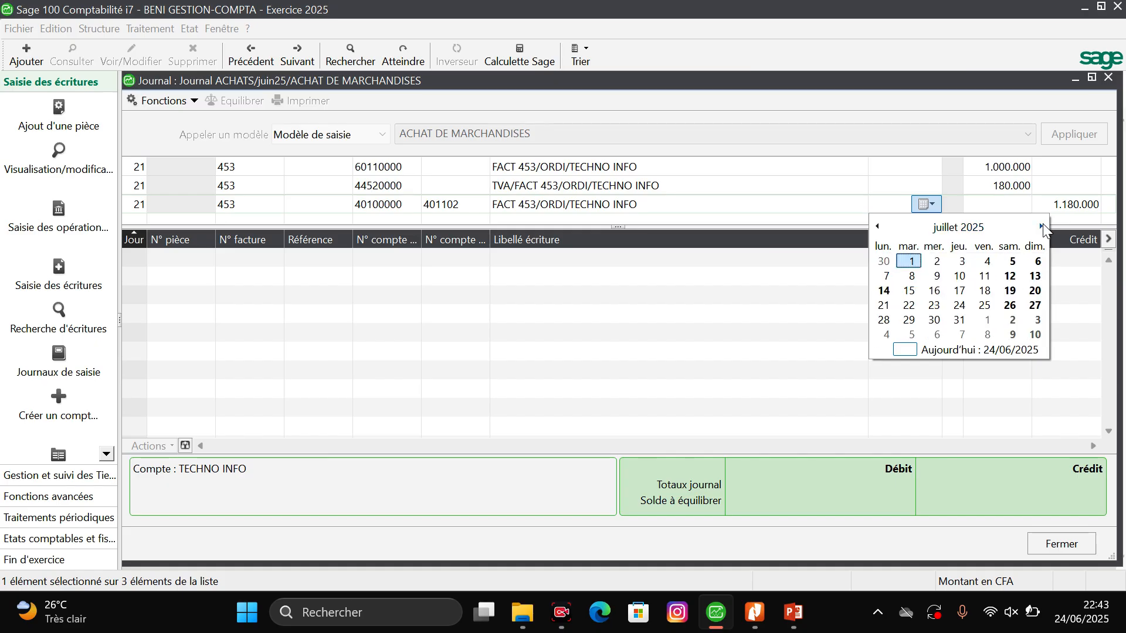
click(942, 276)
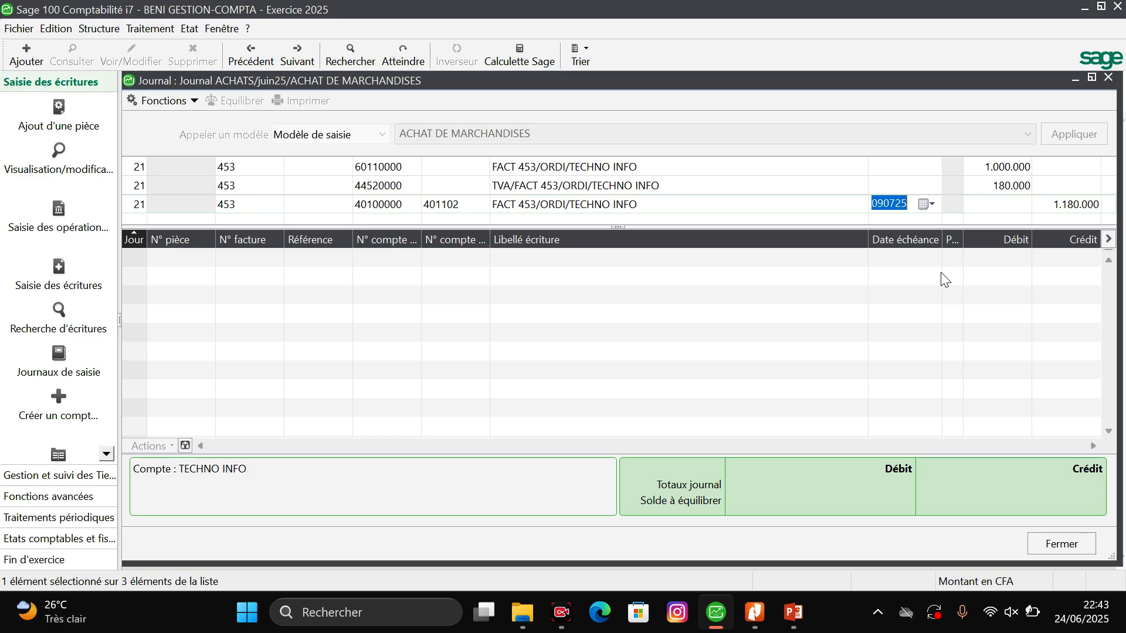
key(Return)
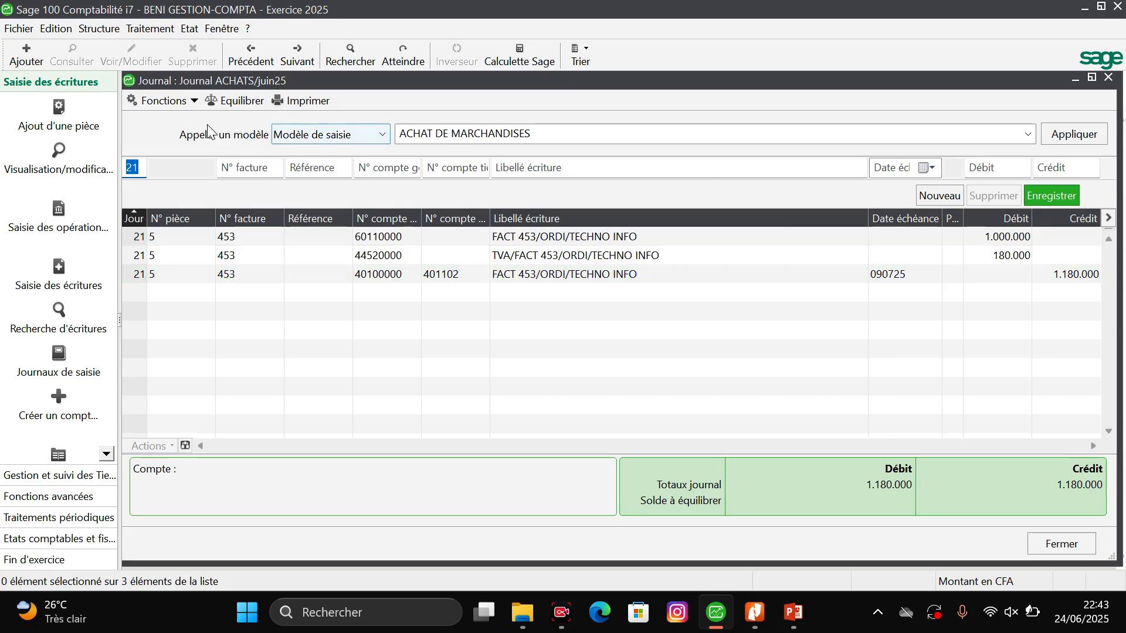
Open the VTE sales journal for the period juin25 and maximise its window
click(187, 98)
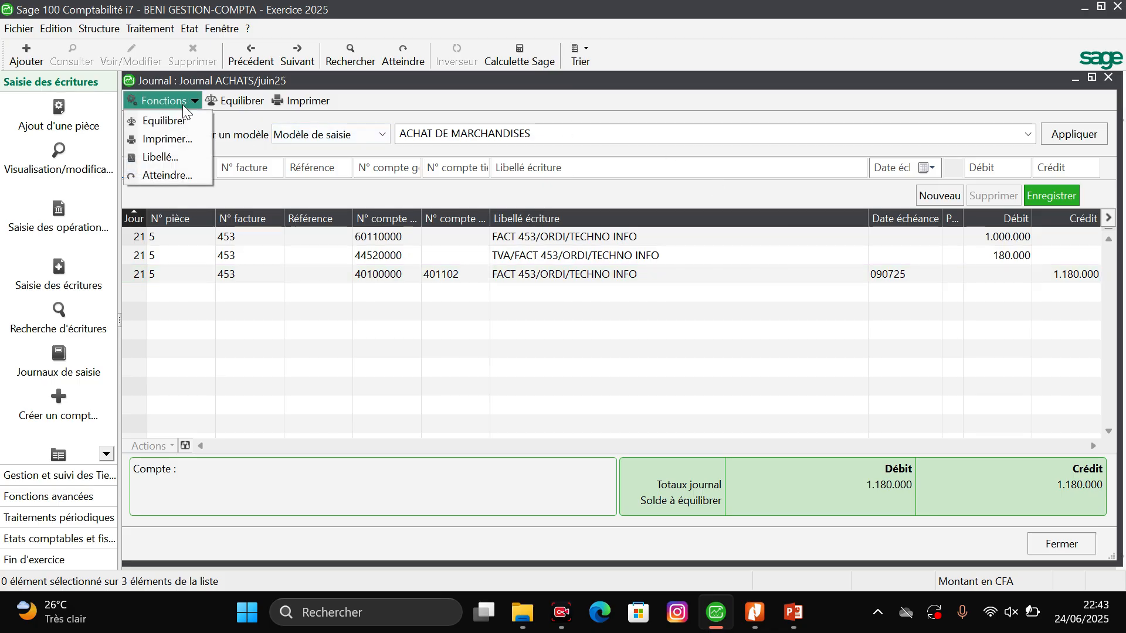
click(170, 175)
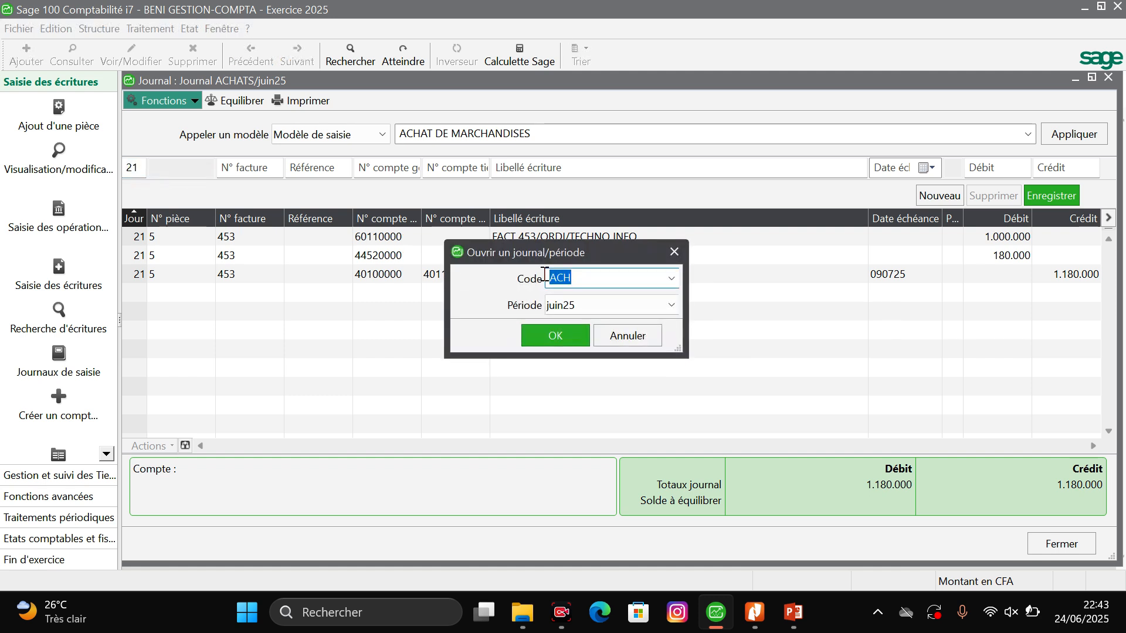
click(672, 278)
click(637, 370)
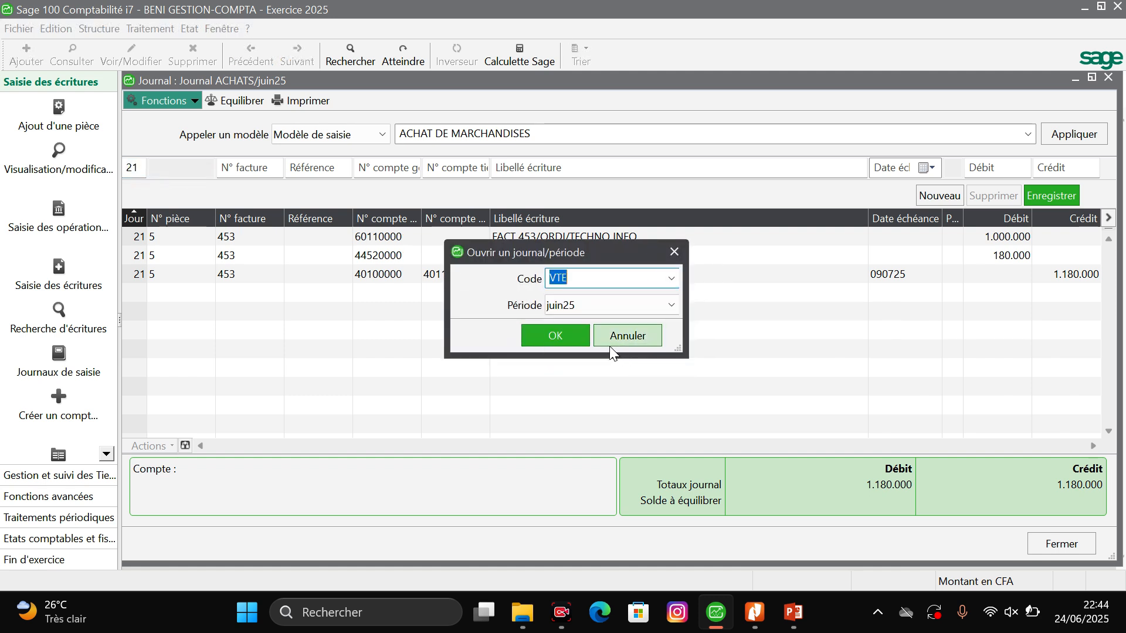
click(575, 343)
click(658, 355)
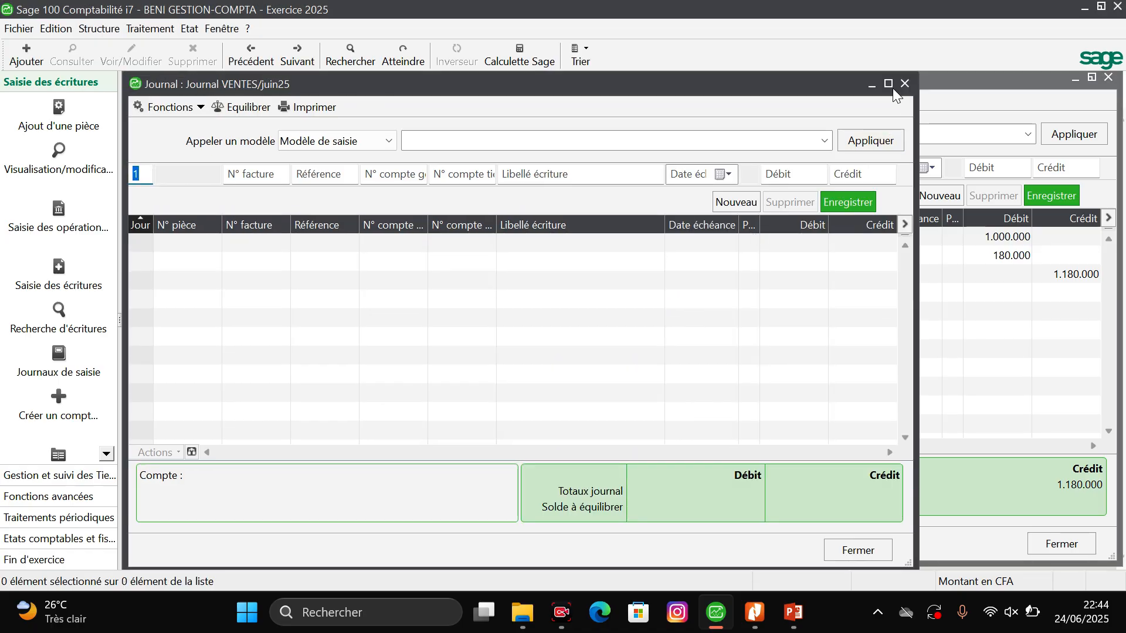
click(888, 84)
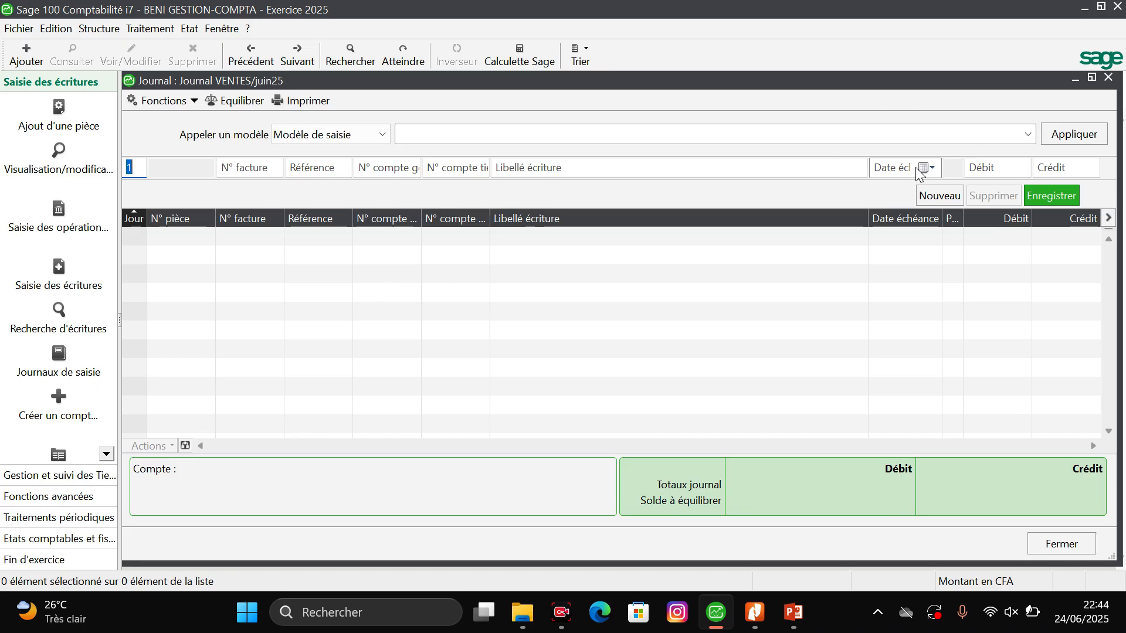
Apply the VENTE D'ORDINATEURS entry template and fill in day 22 and invoice number 012
click(1028, 135)
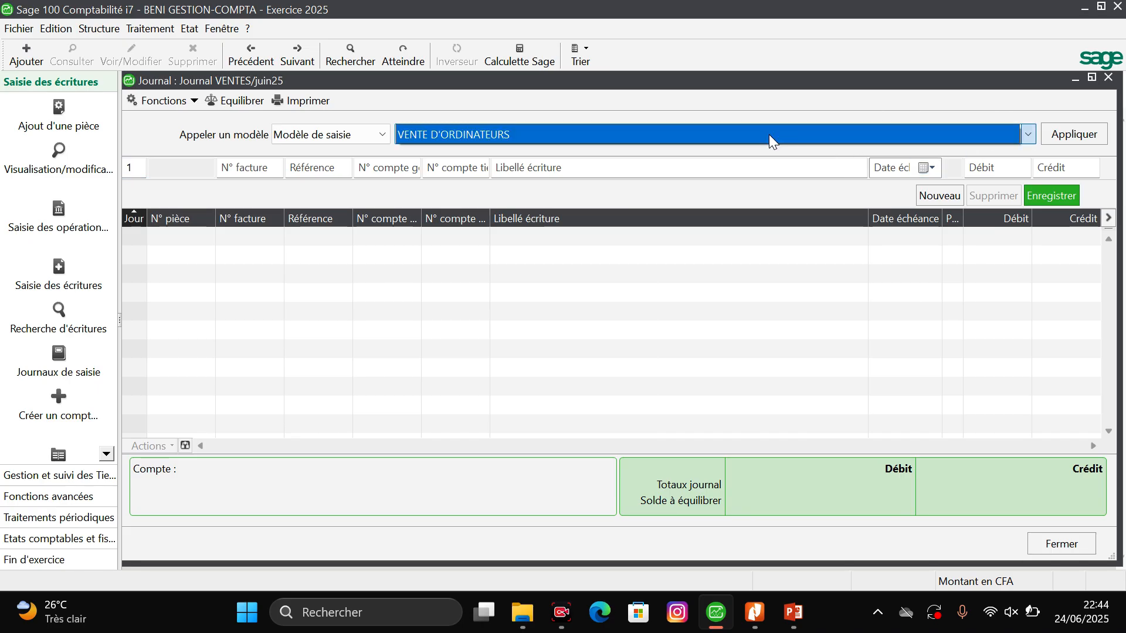
click(1053, 136)
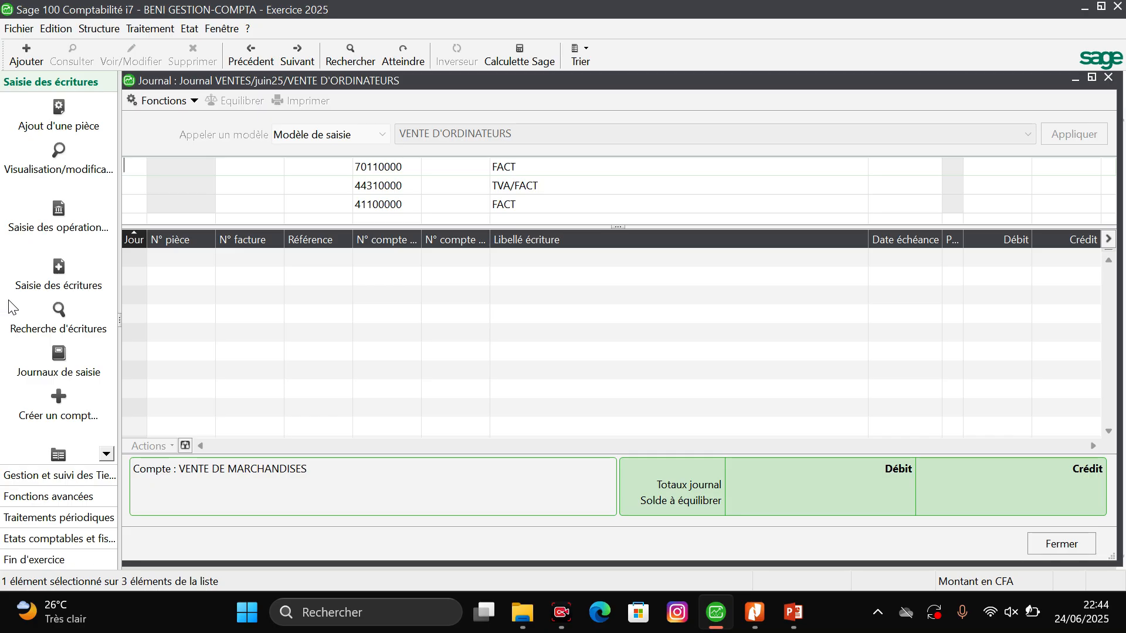
text(22)
key(Tab)
text(012)
key(Tab)
Complete the first line's label with 012/ORDI/ and enter a credit of 200000 on that line
click(671, 167)
text(012/)
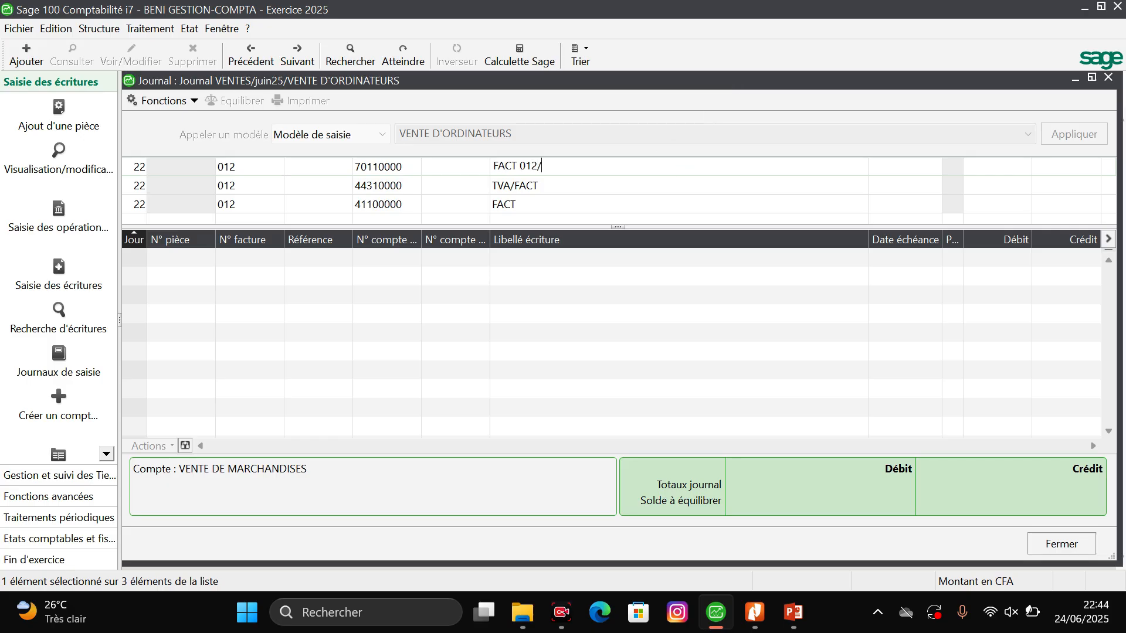
text(ORDI/)
key(Tab)
text(200000)
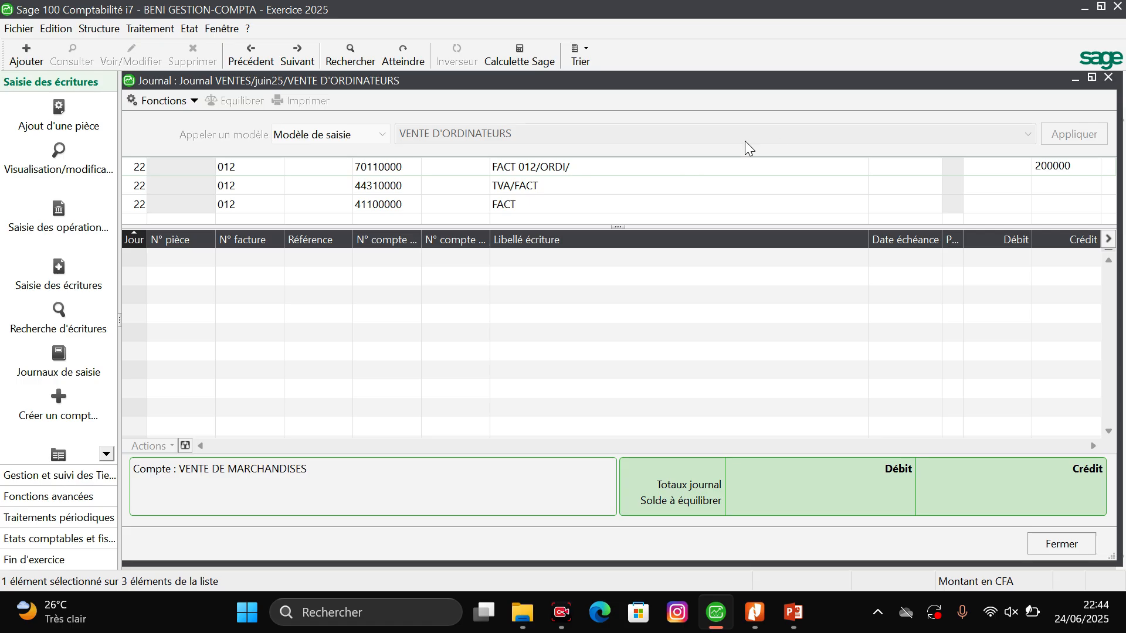
Enter a credit of 36000 on the VAT line and assign the GEB TROW third-party account to the client line
click(1048, 185)
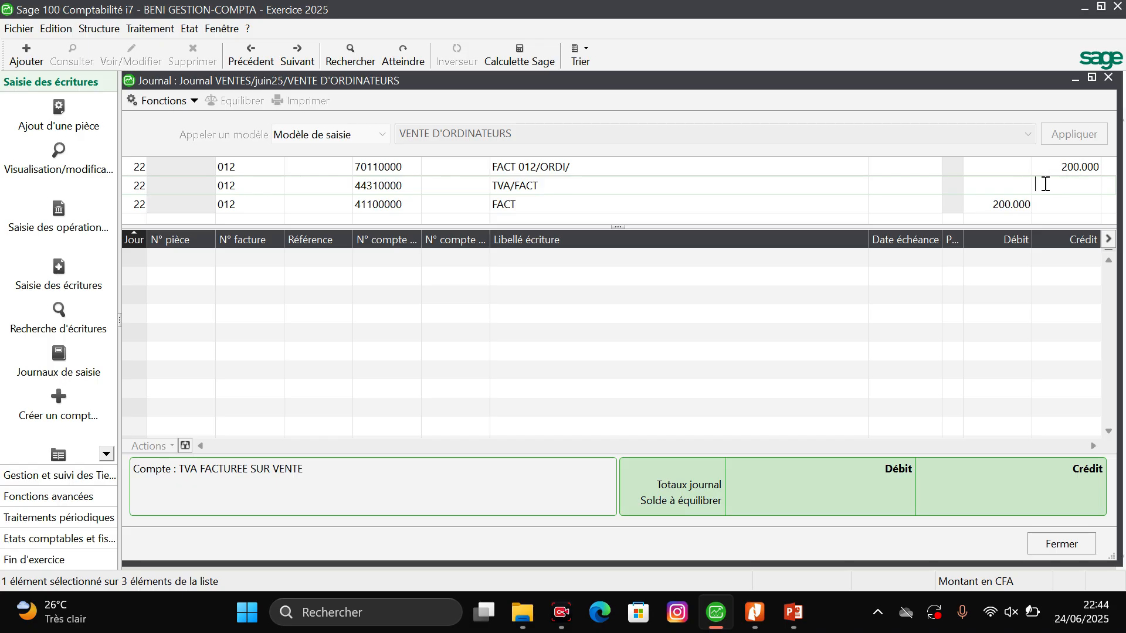
text(36000)
click(442, 198)
click(443, 198)
text(411)
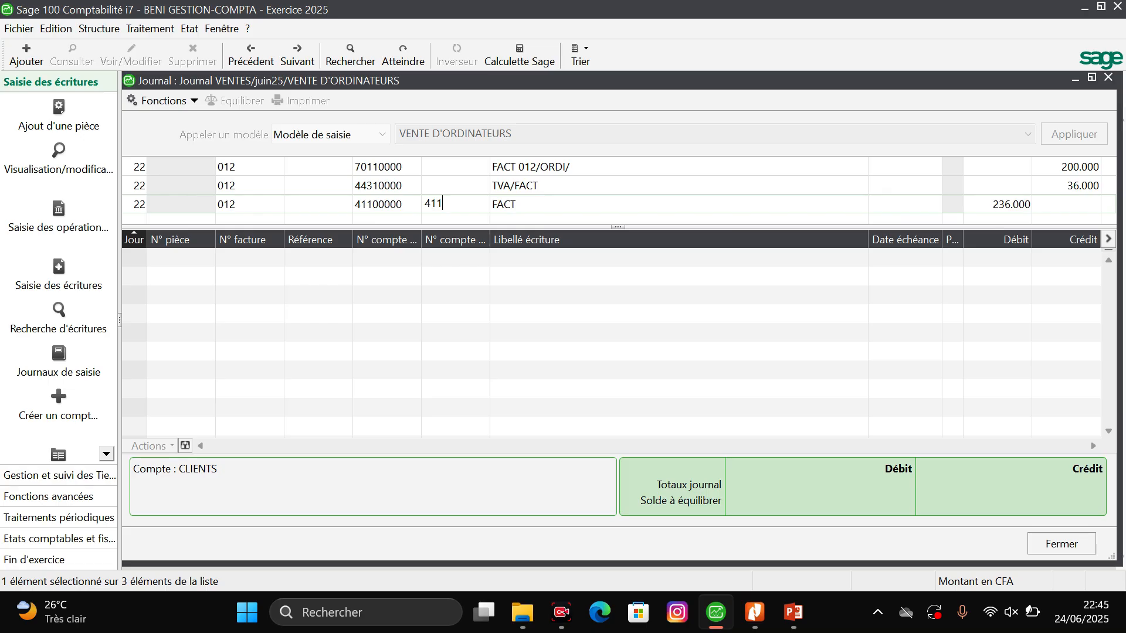
key(Tab)
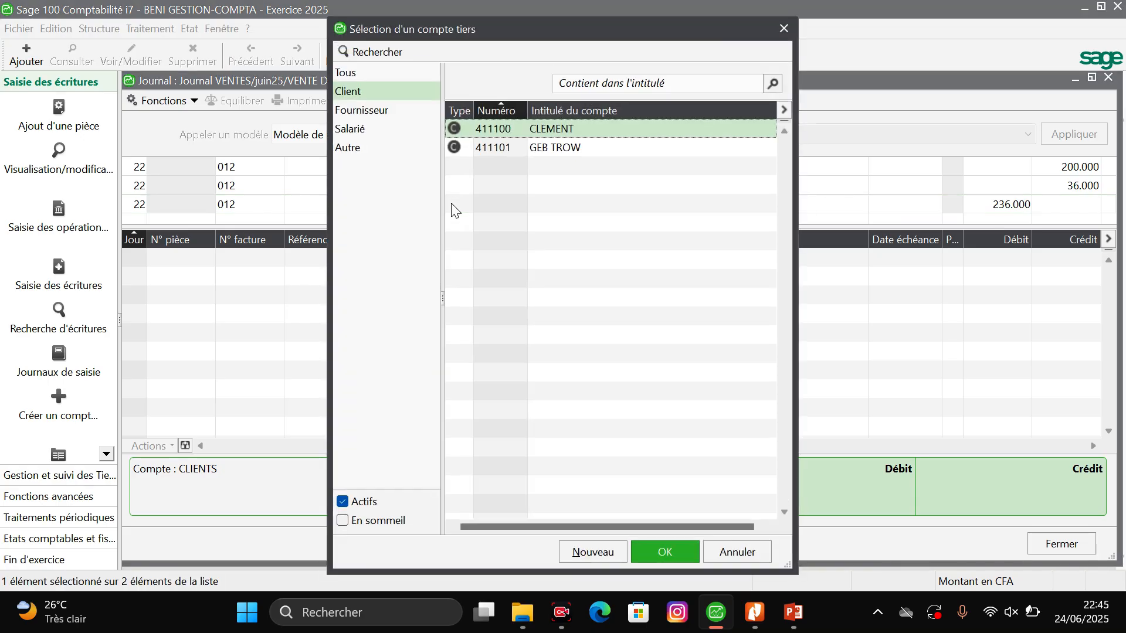
click(540, 150)
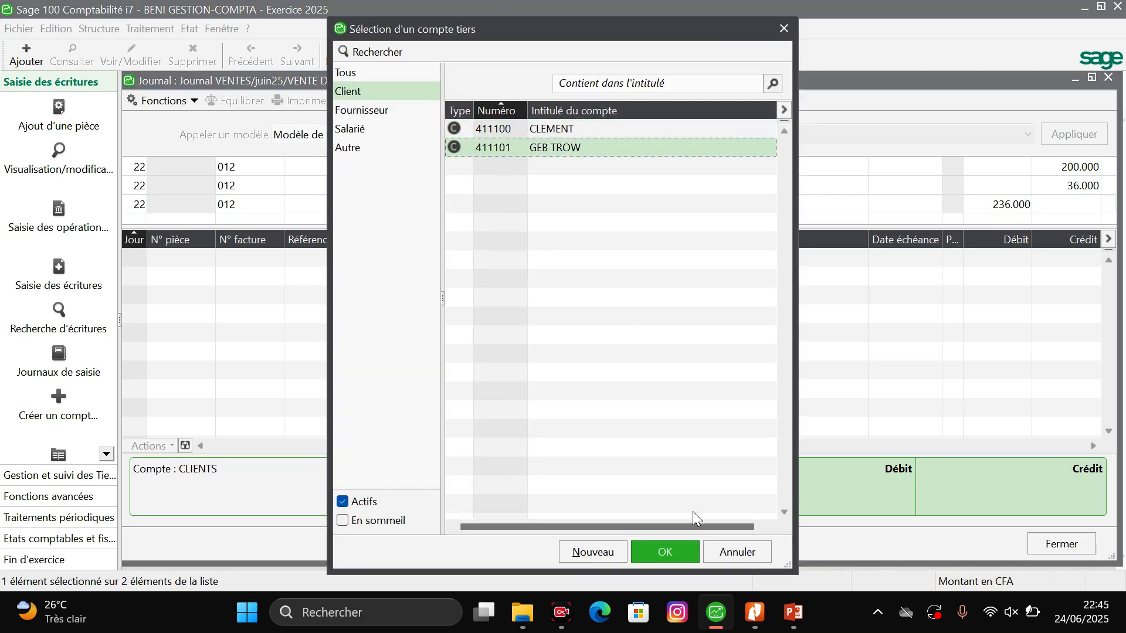
click(665, 552)
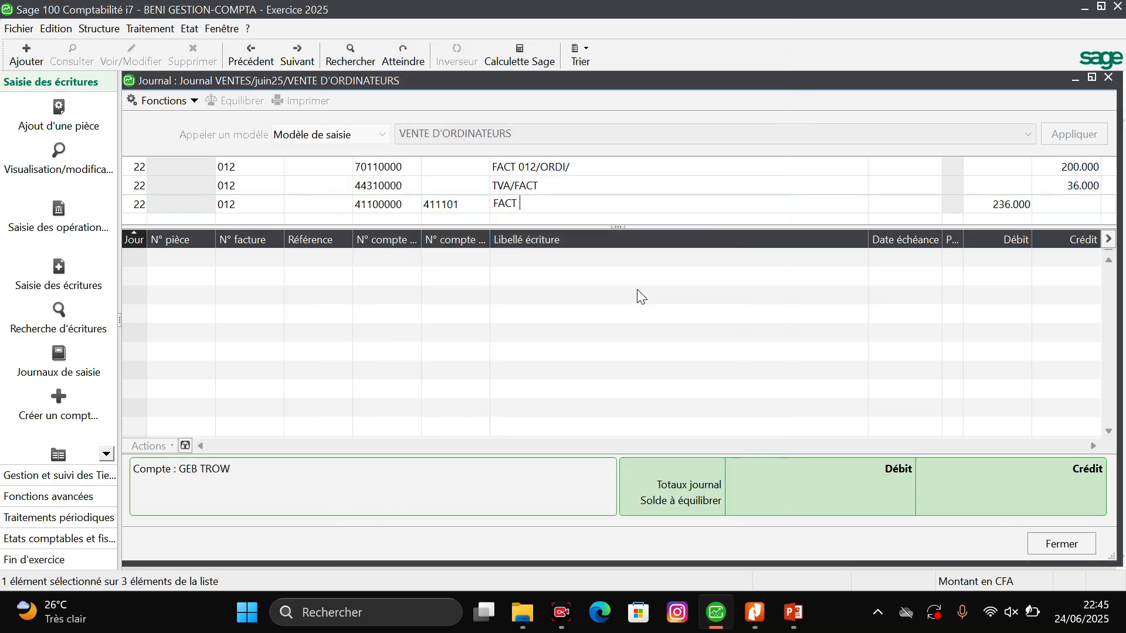
Append GEB TROW to the end of the first line's label
click(586, 167)
click(608, 158)
text(GEB )
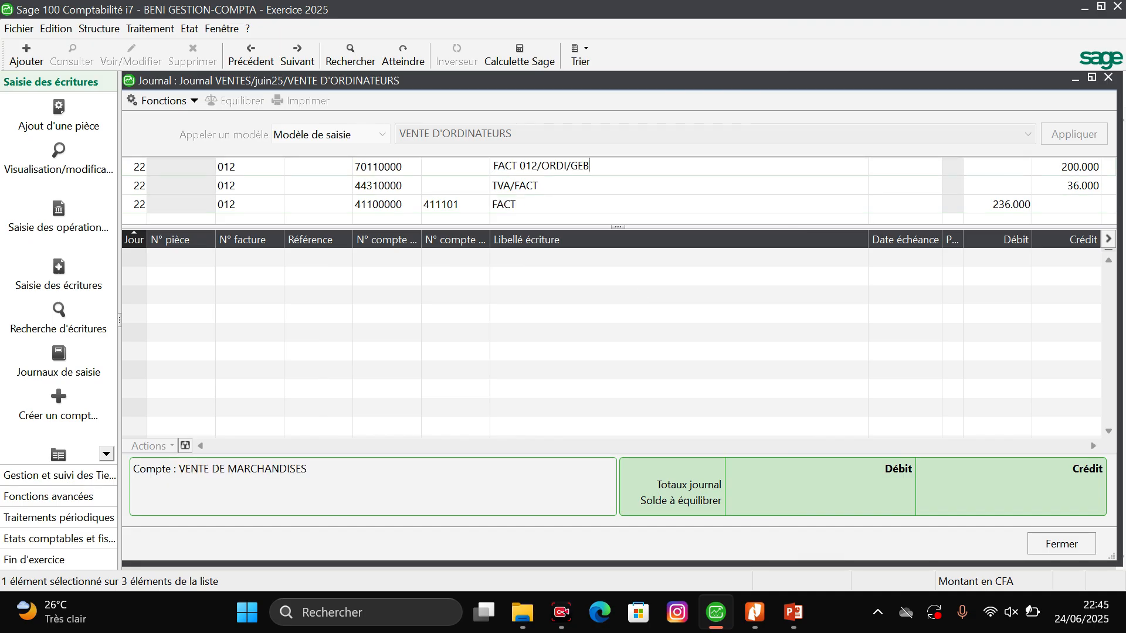
text(TROW)
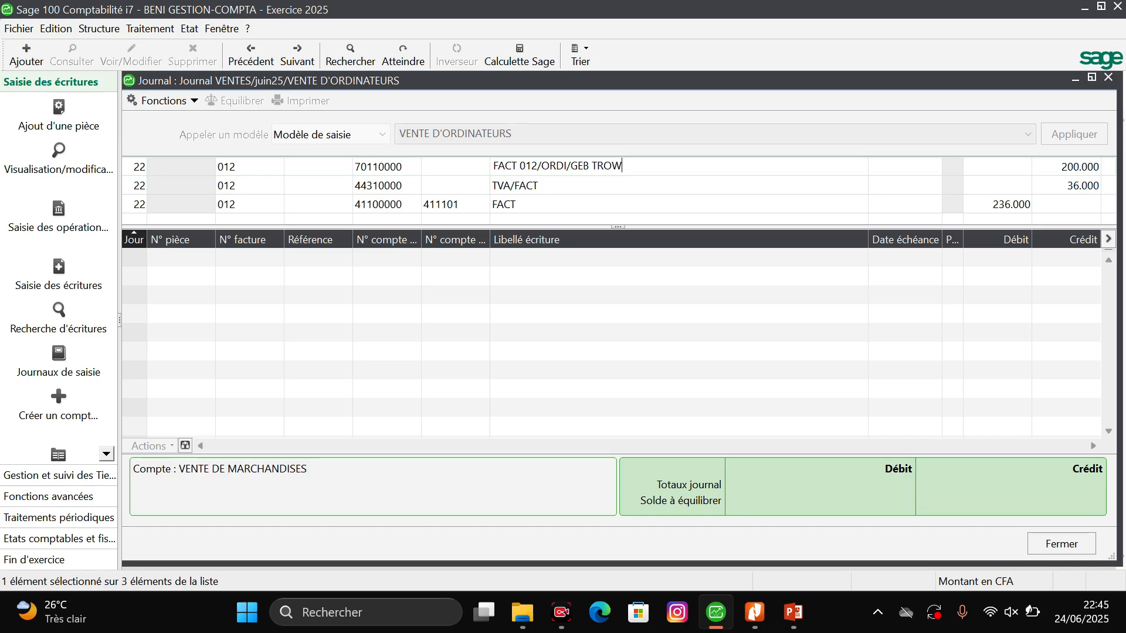
Copy 012/ORDI/GEB TROW from the first line's label to the end of the VAT and client line labels
drag(622, 166, 513, 147)
key(ctrl+c)
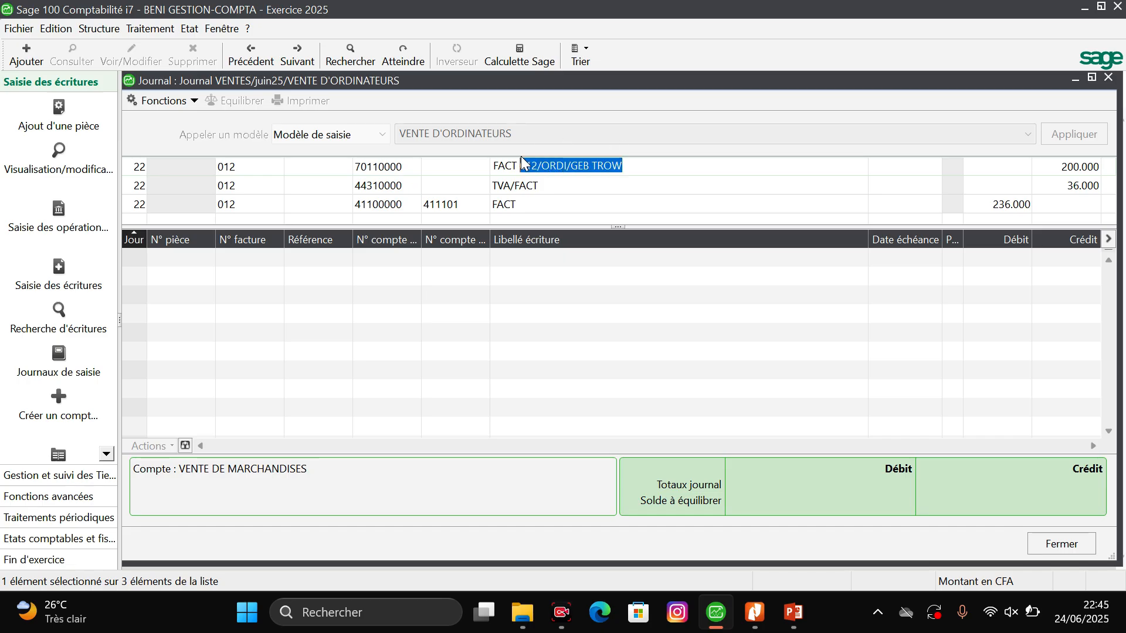
click(547, 184)
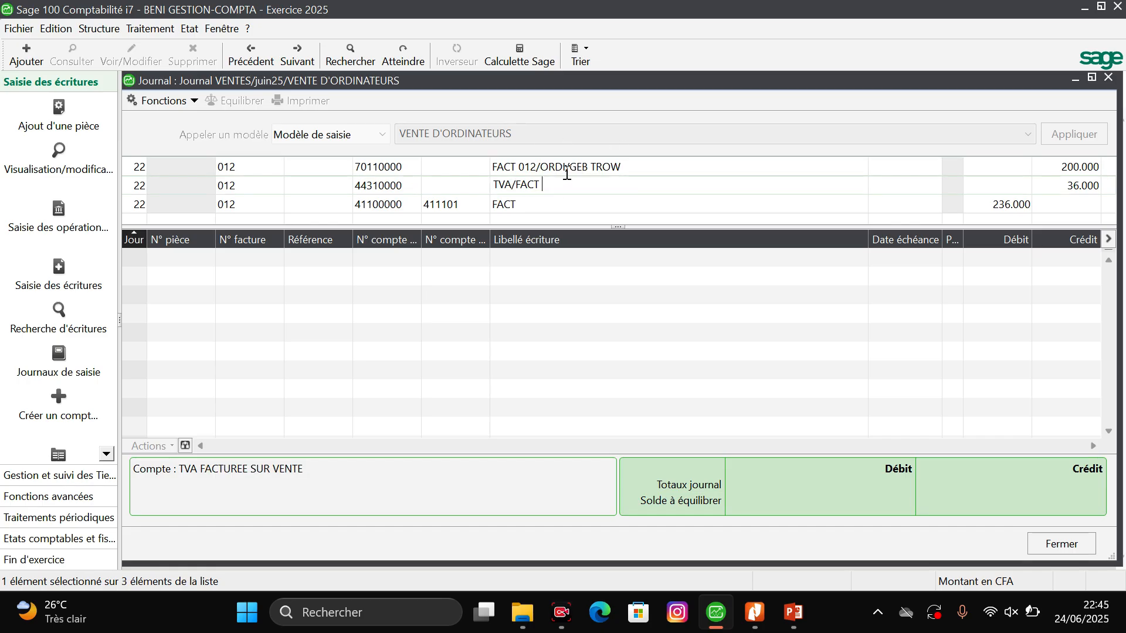
key(ctrl+v)
click(565, 197)
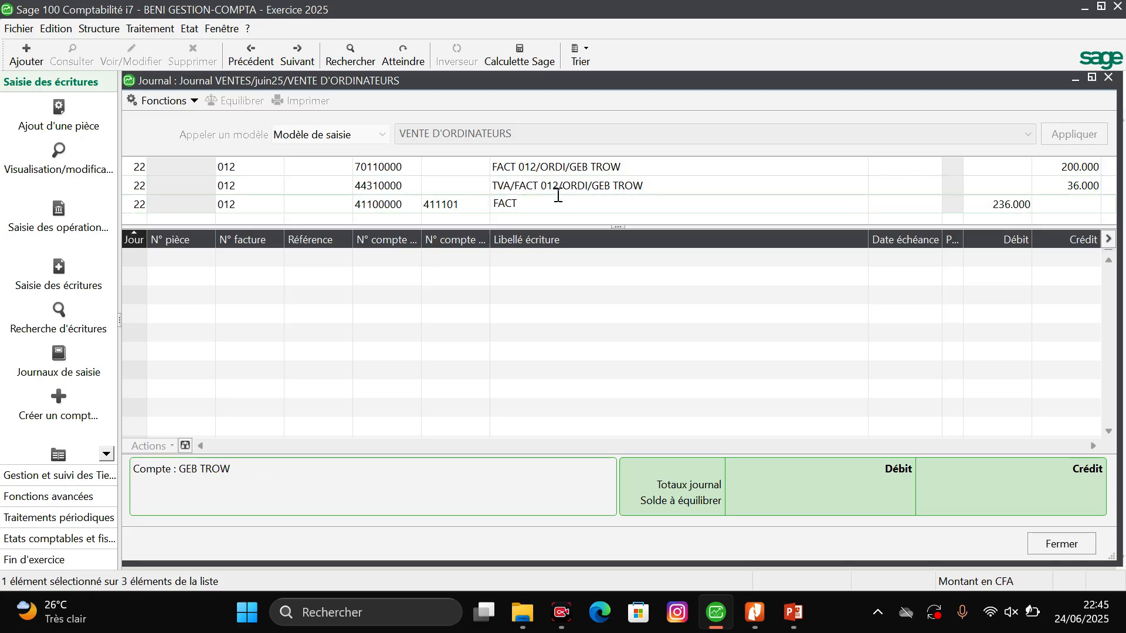
key(ctrl+v)
Set the client line's due date to 23 June 2025 and record the sales entry with day 23
click(891, 200)
click(925, 204)
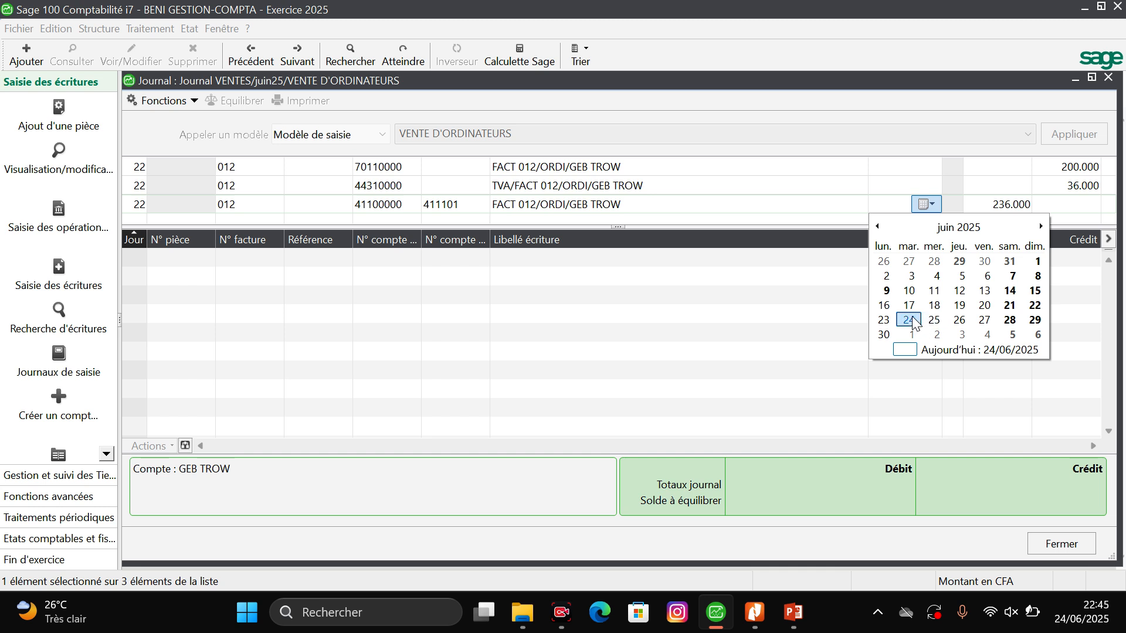
click(883, 320)
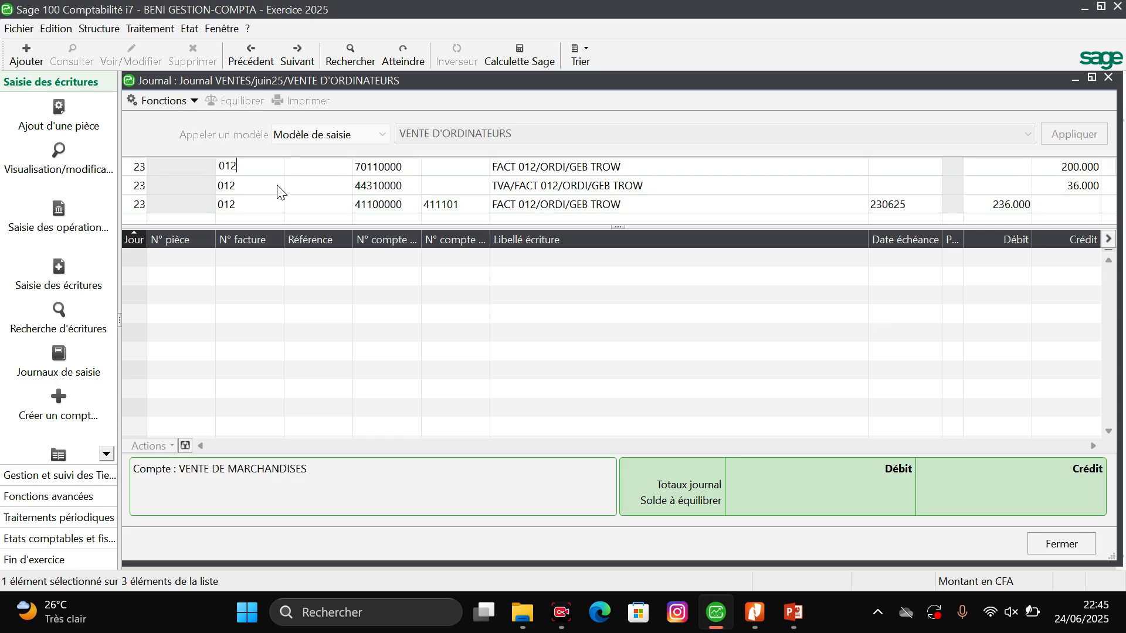
key(Return)
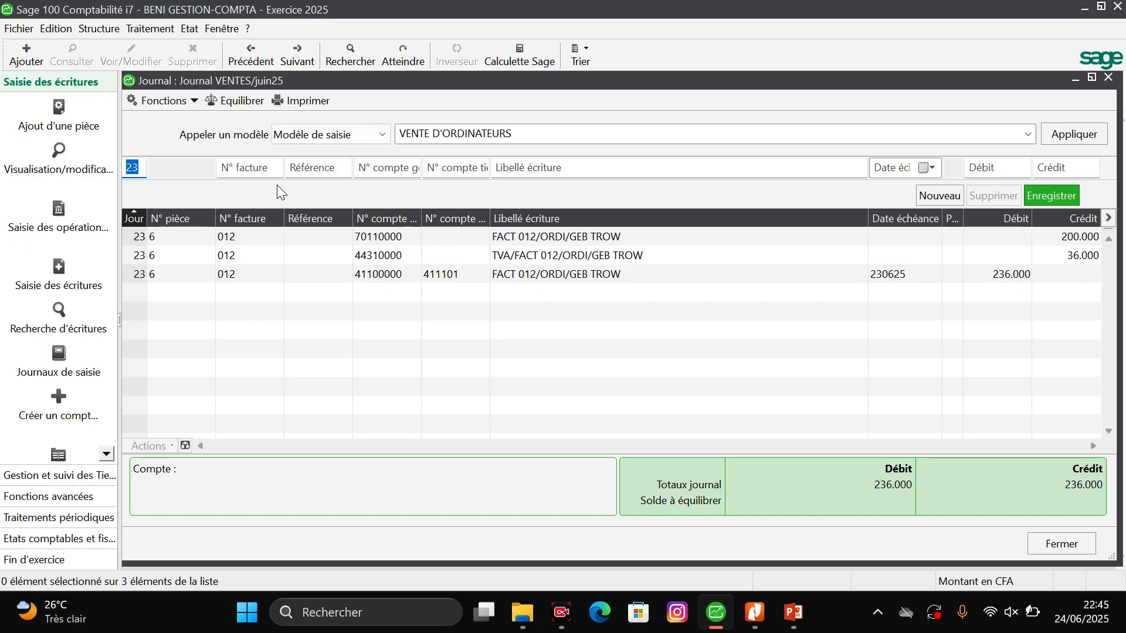